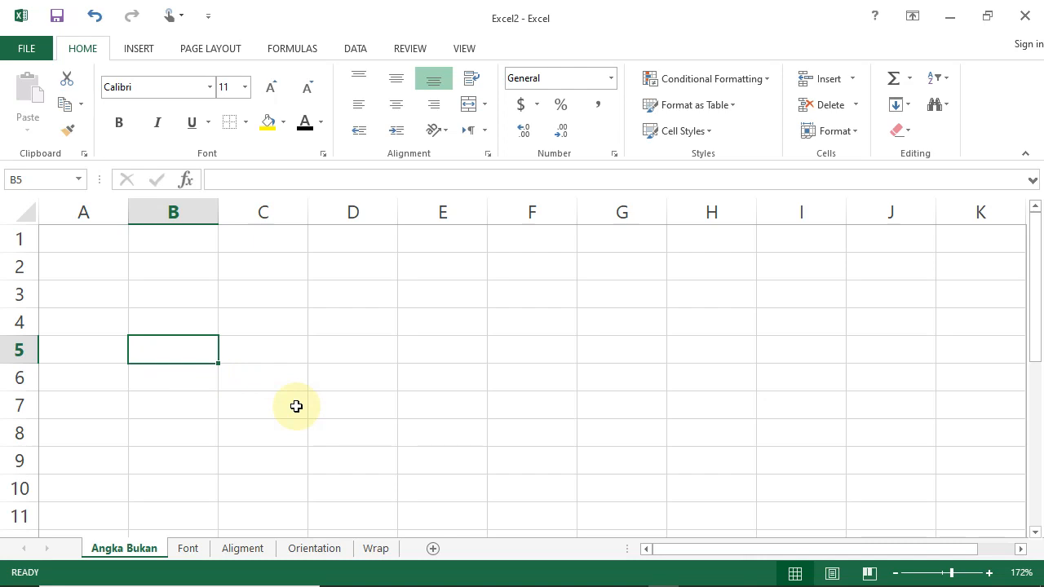
# Enter the numbers 1, 2, 3, 4 and 5 down cells B5 to B9.
pyautogui.write('1')
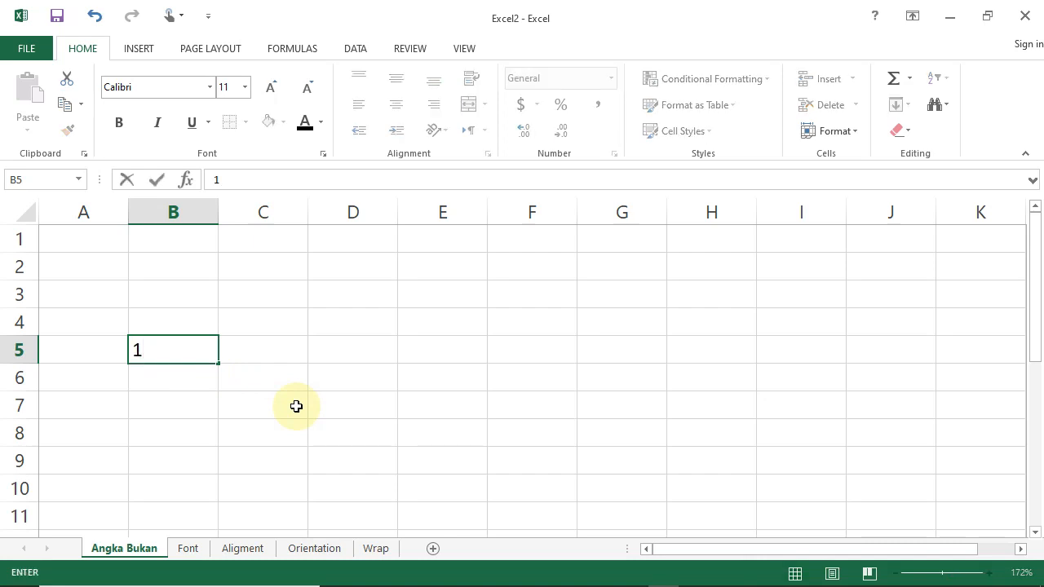
pyautogui.press('Return')
pyautogui.write('2')
pyautogui.press('Return')
pyautogui.write('3')
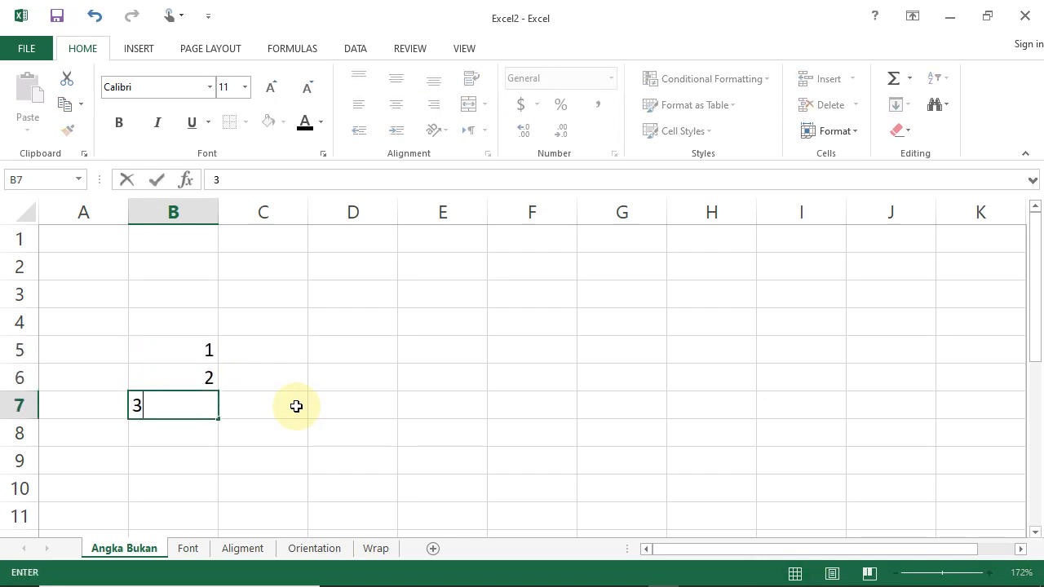
pyautogui.press('Return')
pyautogui.write('4')
pyautogui.press('Return')
pyautogui.write('5')
pyautogui.press('Return')
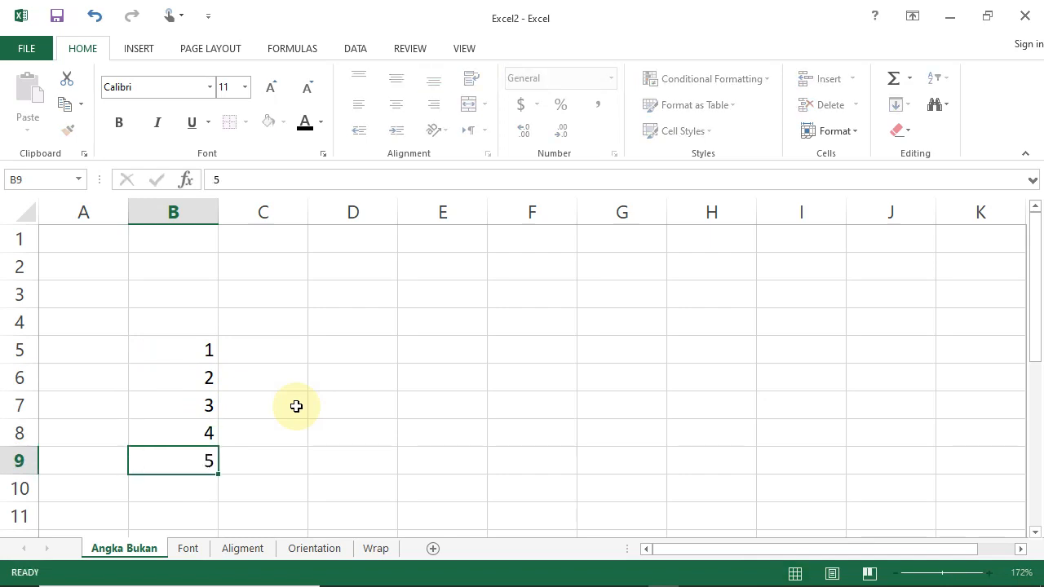
# Enter the fruit names Apel, Anggur, Jeruk, Durian and Pisang down cells D5 to D9.
pyautogui.click(364, 353)
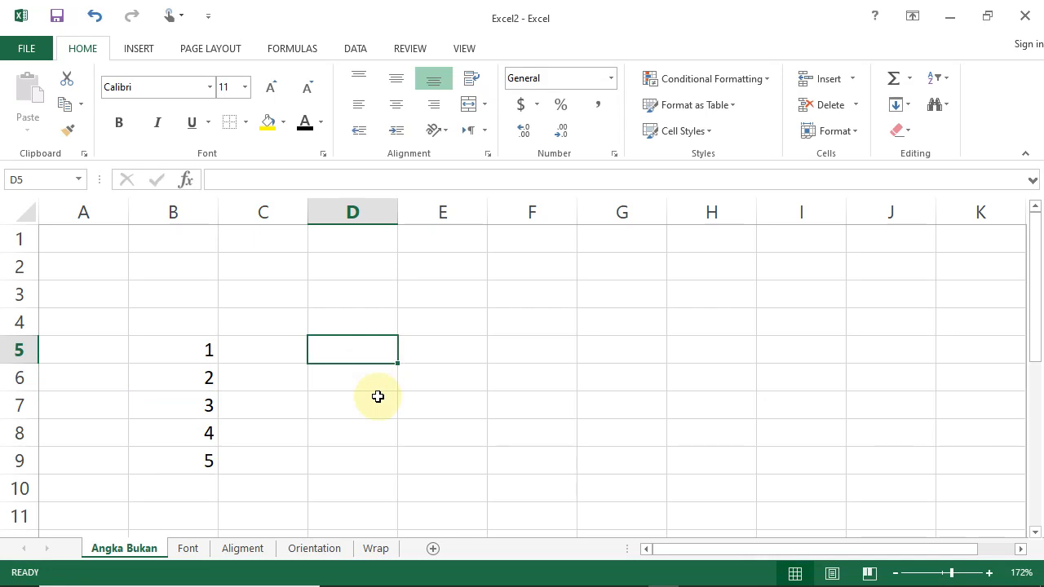
pyautogui.write('Apel')
pyautogui.press('Return')
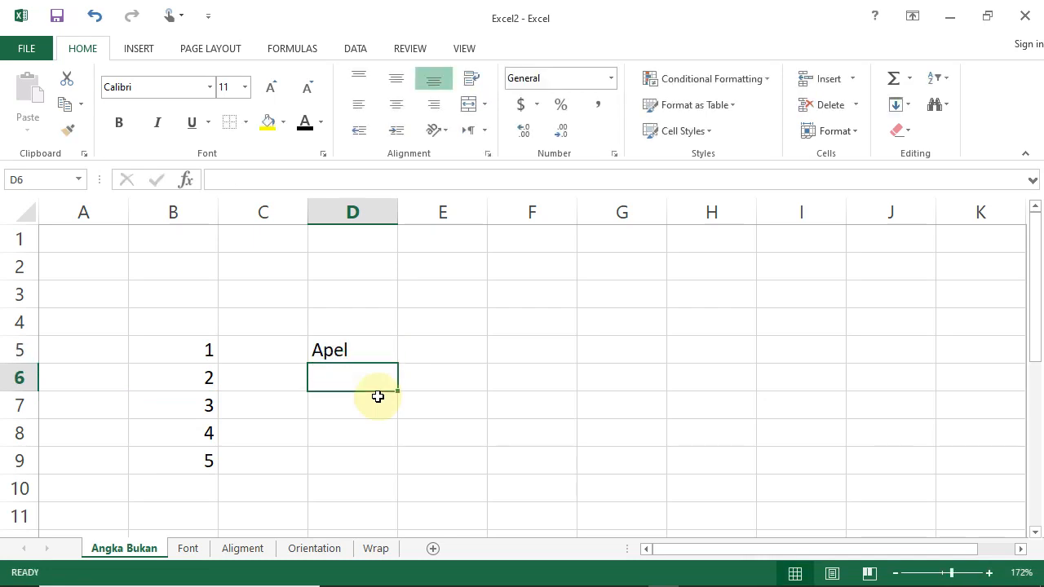
pyautogui.write('Anggu')
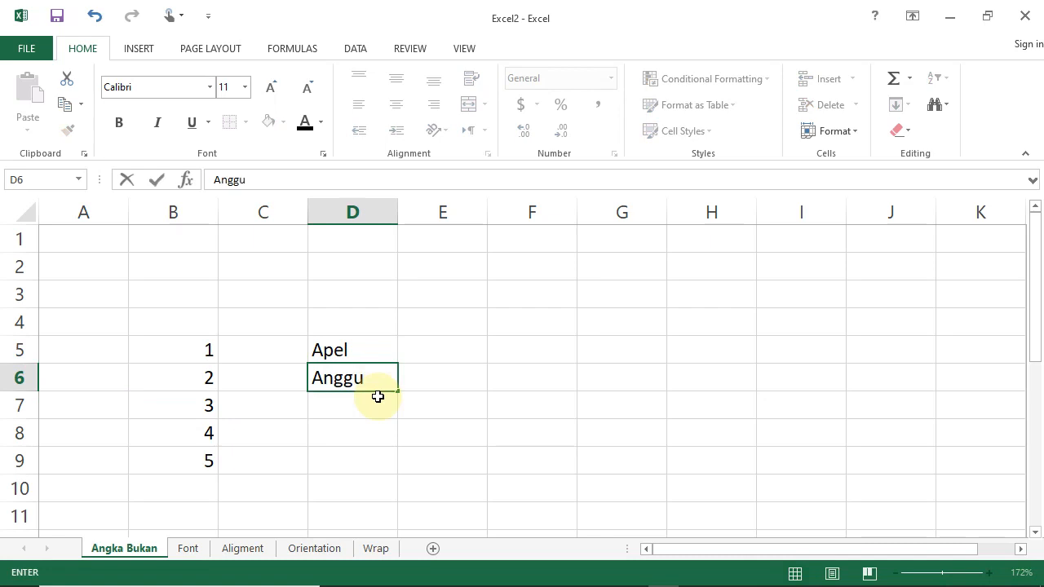
pyautogui.write('r')
pyautogui.press('Return')
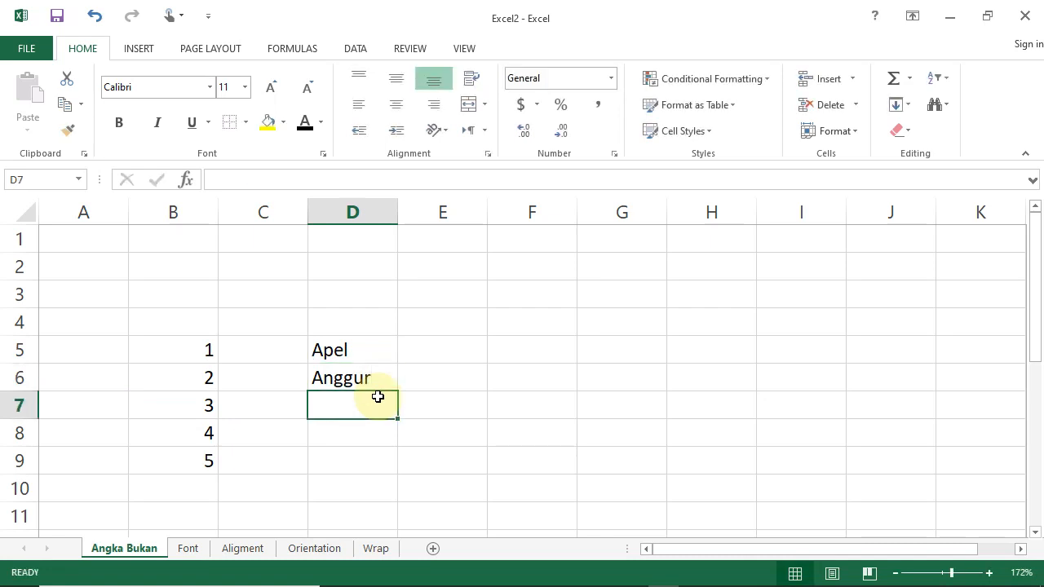
pyautogui.write('Jeruk')
pyautogui.press('Return')
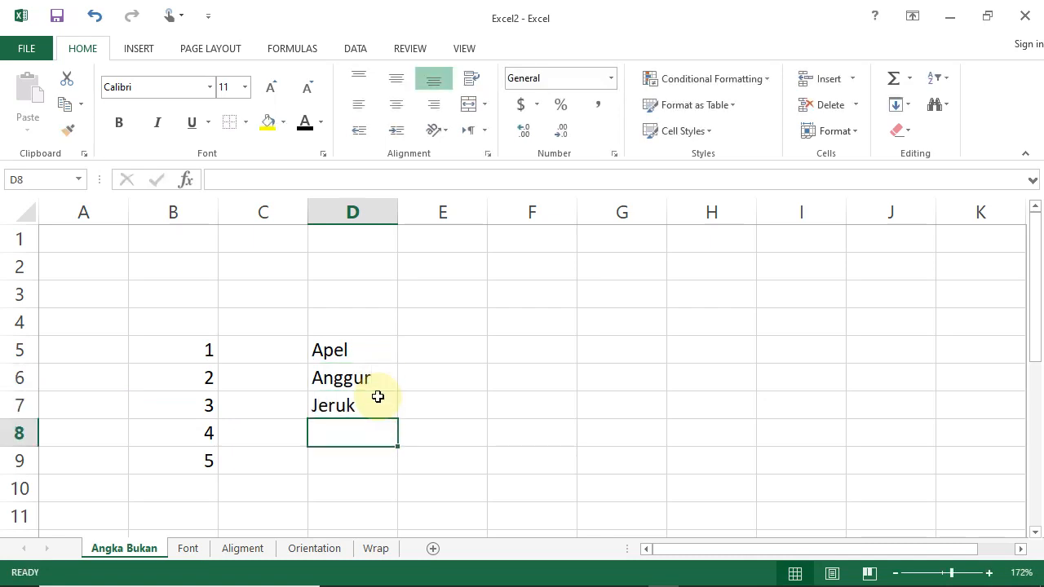
pyautogui.write('Durian')
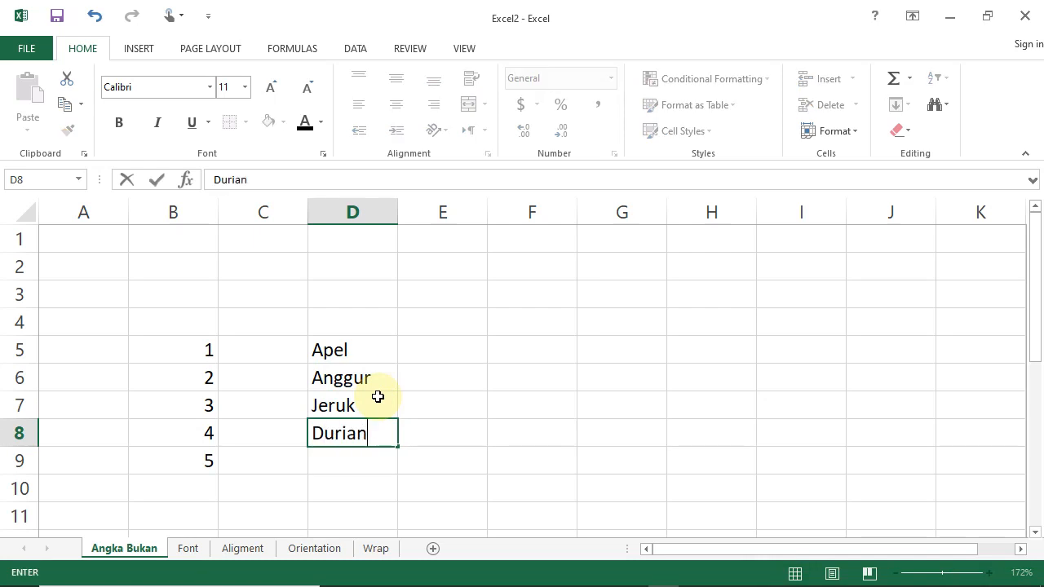
pyautogui.press('Return')
pyautogui.write('Pisang')
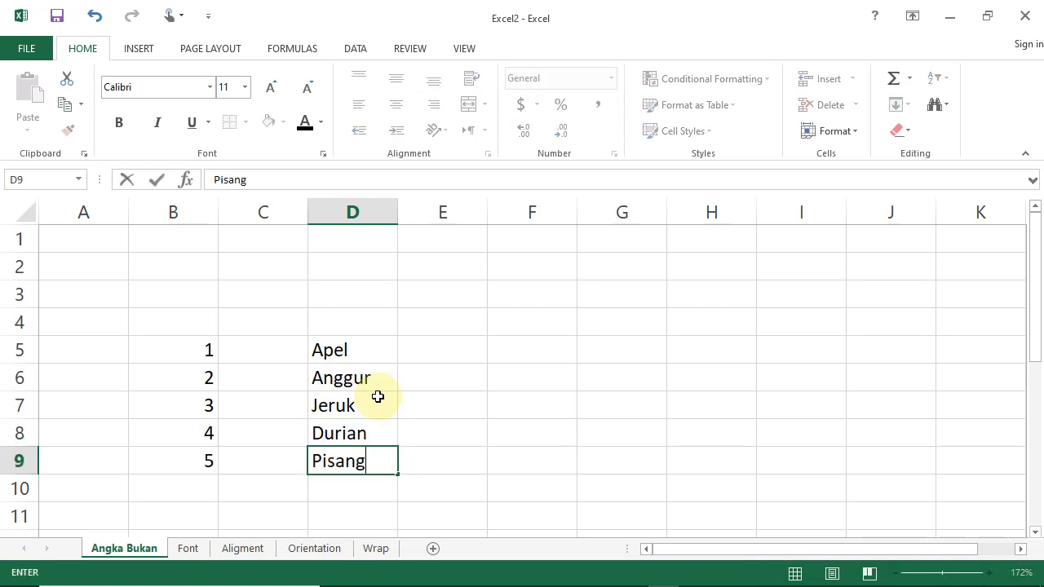
# Enter the comma-decimal values 27,5, 30,1, 36,7, 12,5 and 11,1 down cells F5 to F9.
pyautogui.click(534, 348)
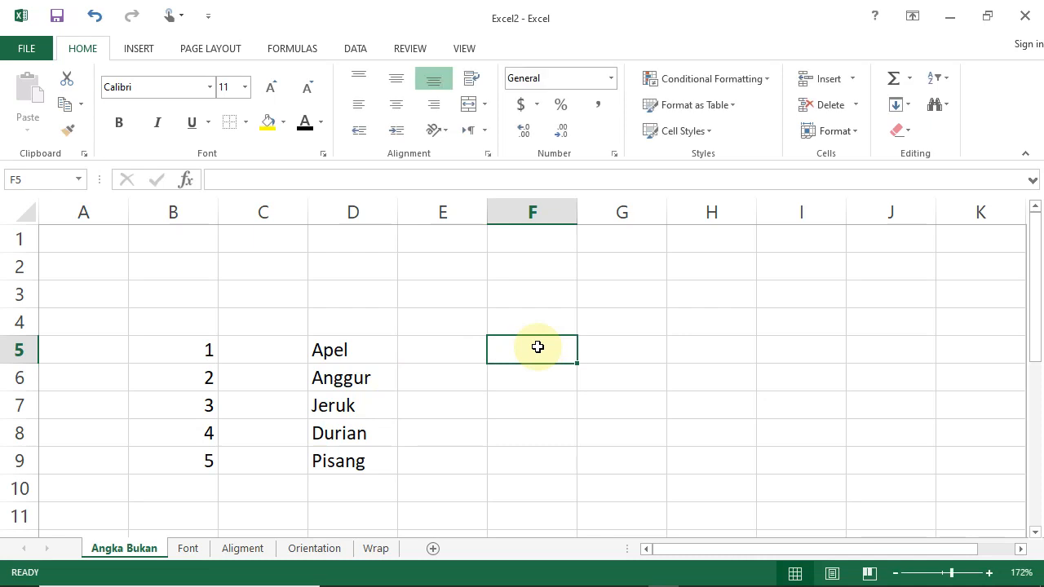
pyautogui.write('27,5')
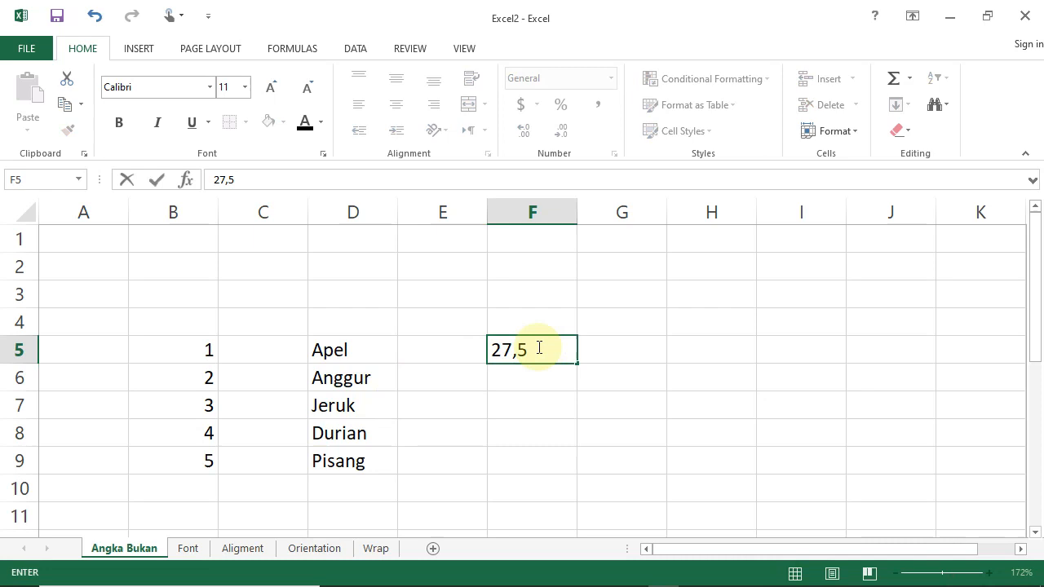
pyautogui.press('Return')
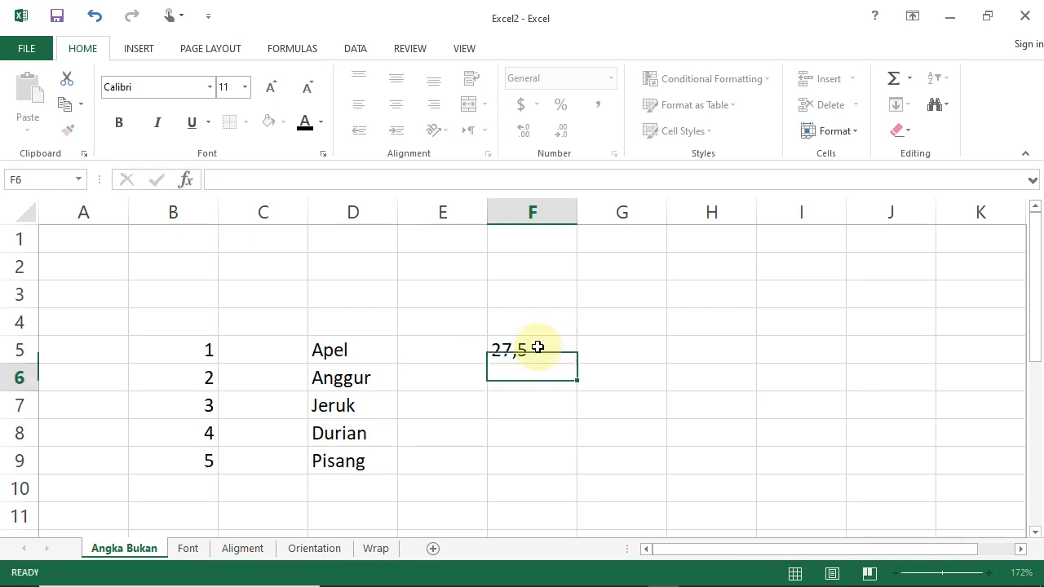
pyautogui.write('30,1')
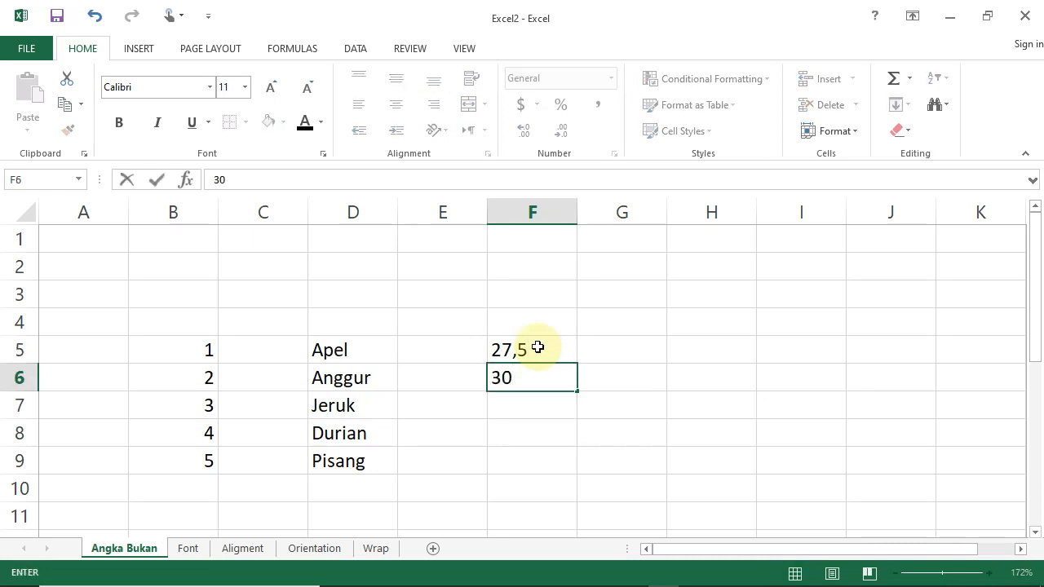
pyautogui.press('Return')
pyautogui.write('3')
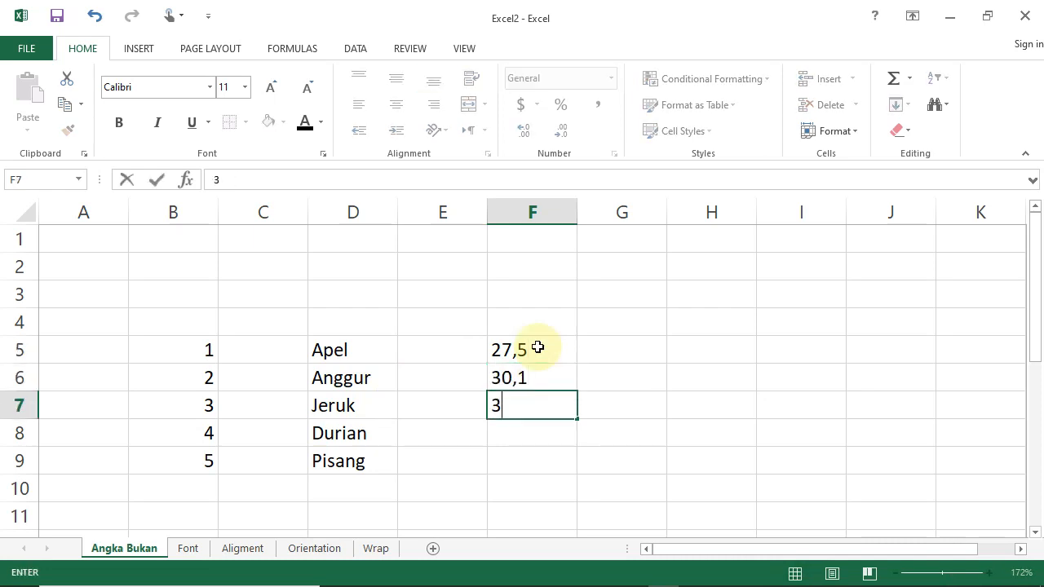
pyautogui.write('6,7')
pyautogui.press('Return')
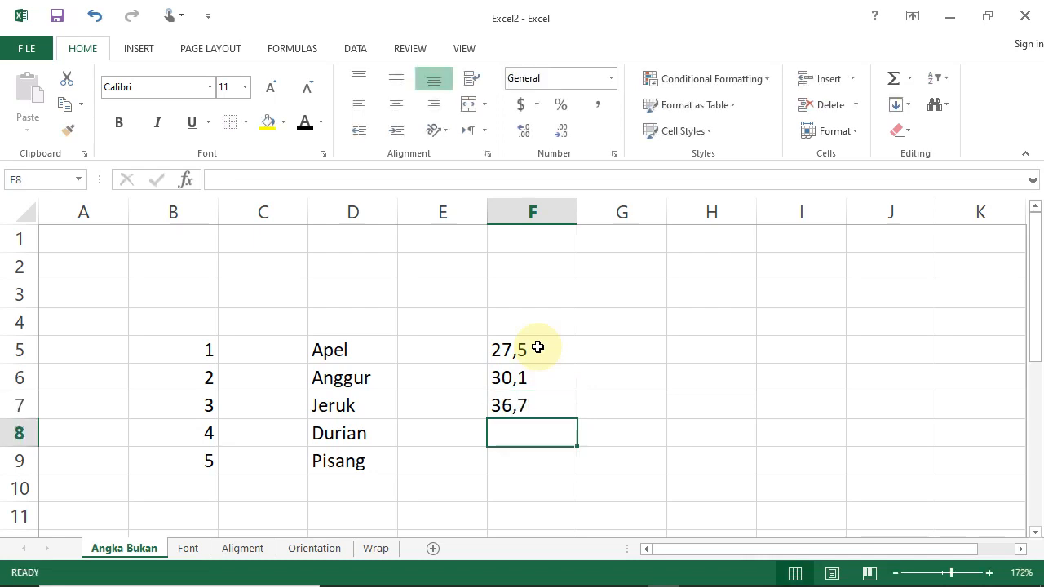
pyautogui.write('12,')
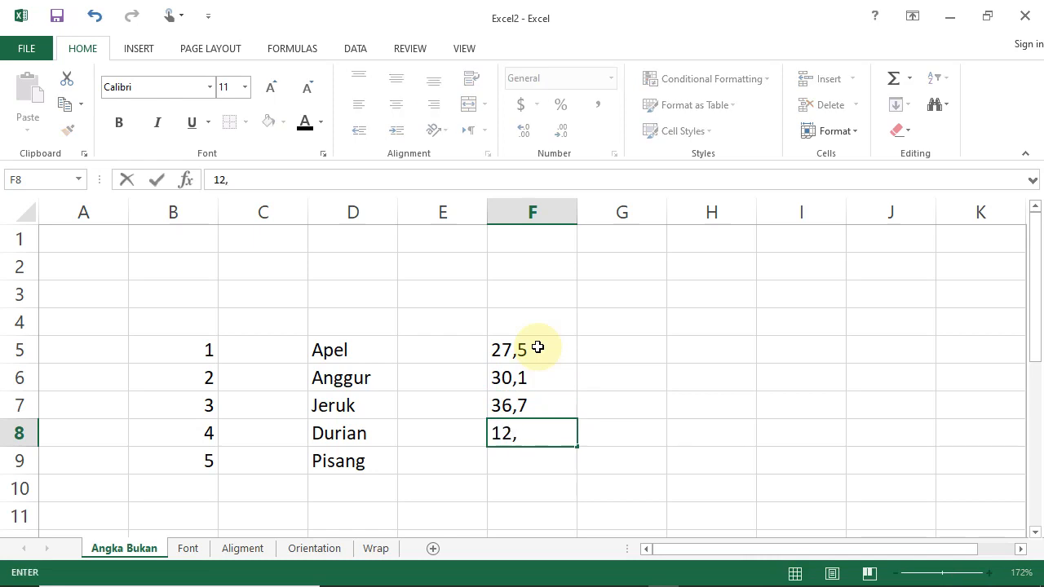
pyautogui.write('5')
pyautogui.press('Return')
pyautogui.write('1')
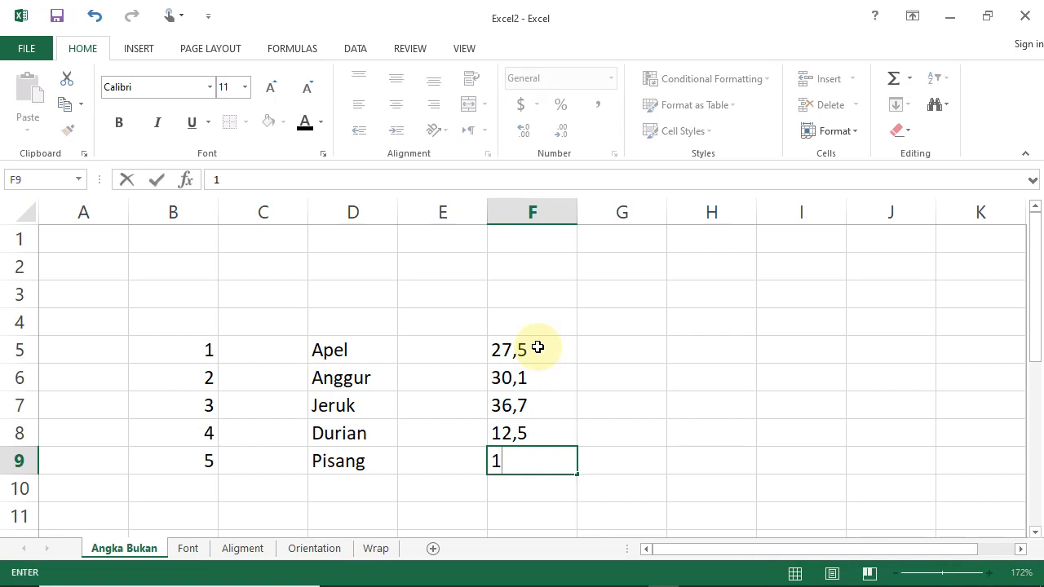
pyautogui.write('1,1')
pyautogui.press('Return')
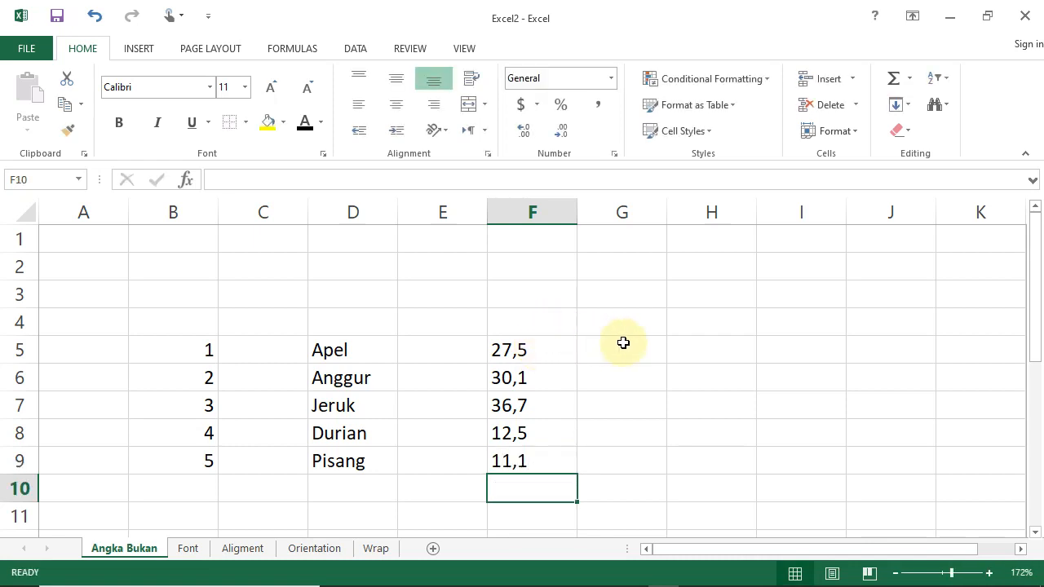
# Enter the point-decimal values 22.4, 33.5, 44.6, 55.7 and 66.8 down cells H5 to H9.
pyautogui.click(692, 348)
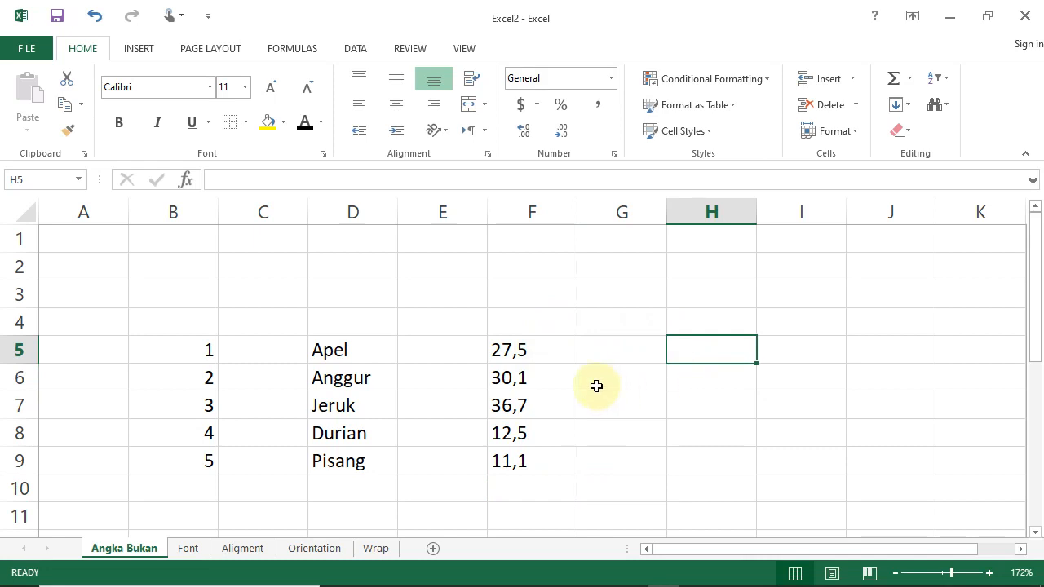
pyautogui.write('22.')
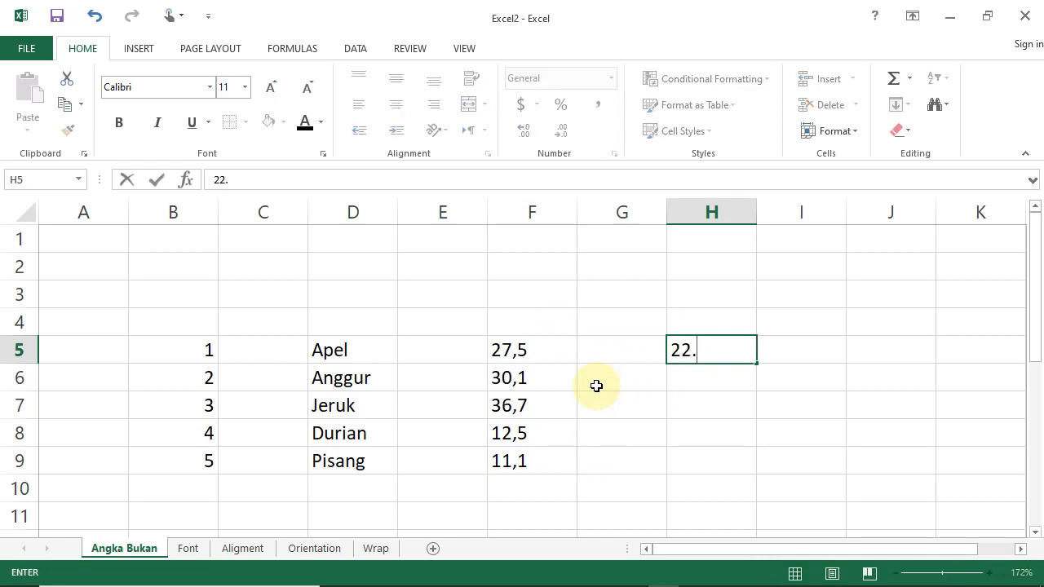
pyautogui.write('4')
pyautogui.hotkey('ctrl', 'Return')
pyautogui.press('Return')
pyautogui.write('33.5')
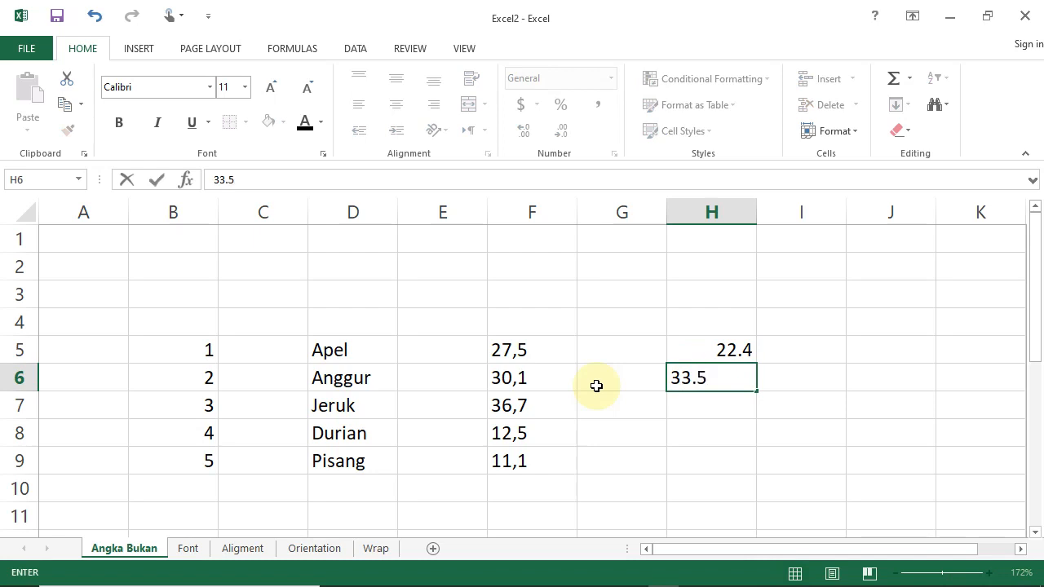
pyautogui.press('Return')
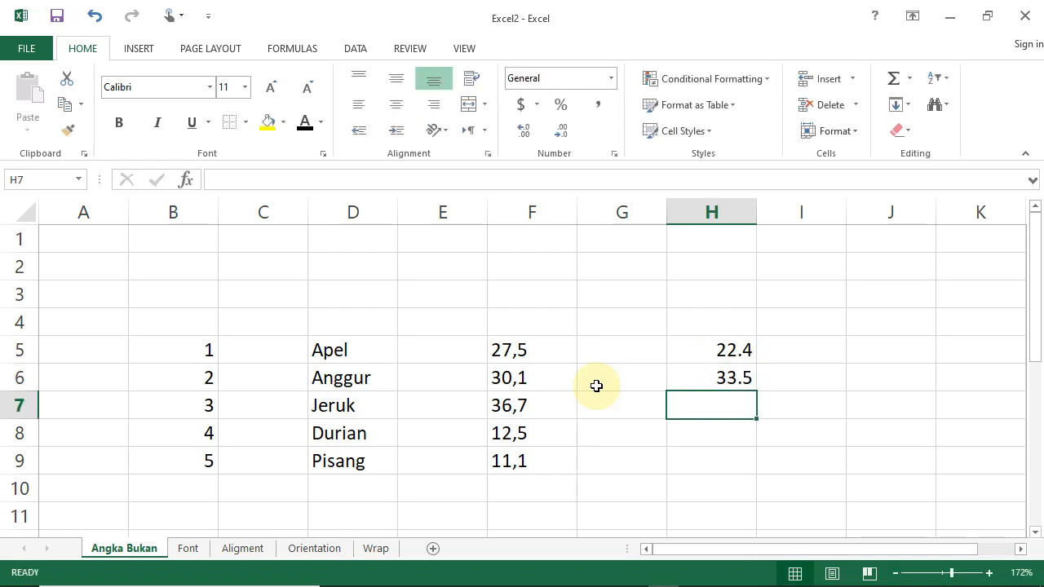
pyautogui.write('44.6')
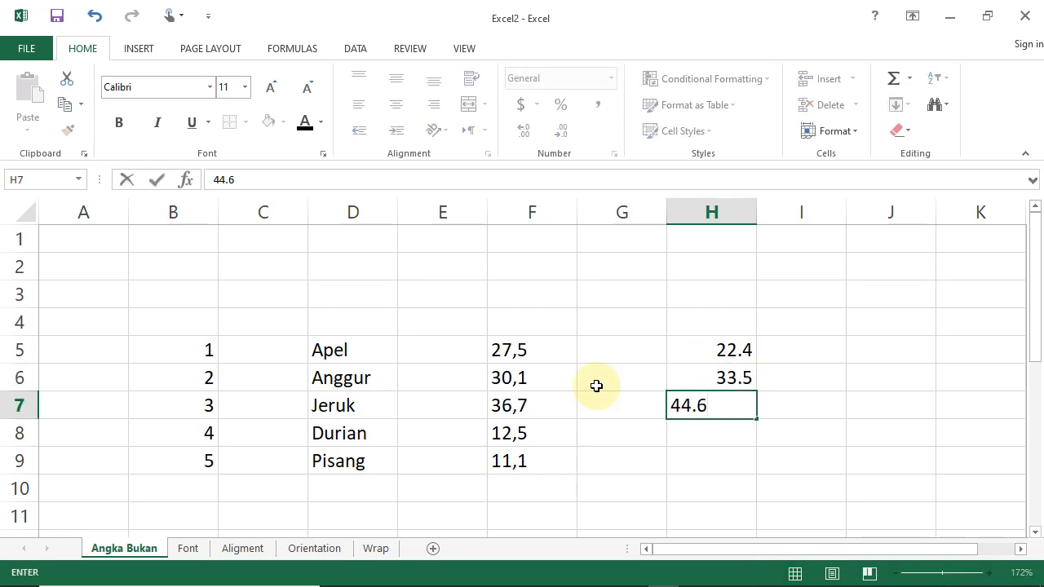
pyautogui.hotkey('ctrl', 'Return')
pyautogui.press('Down')
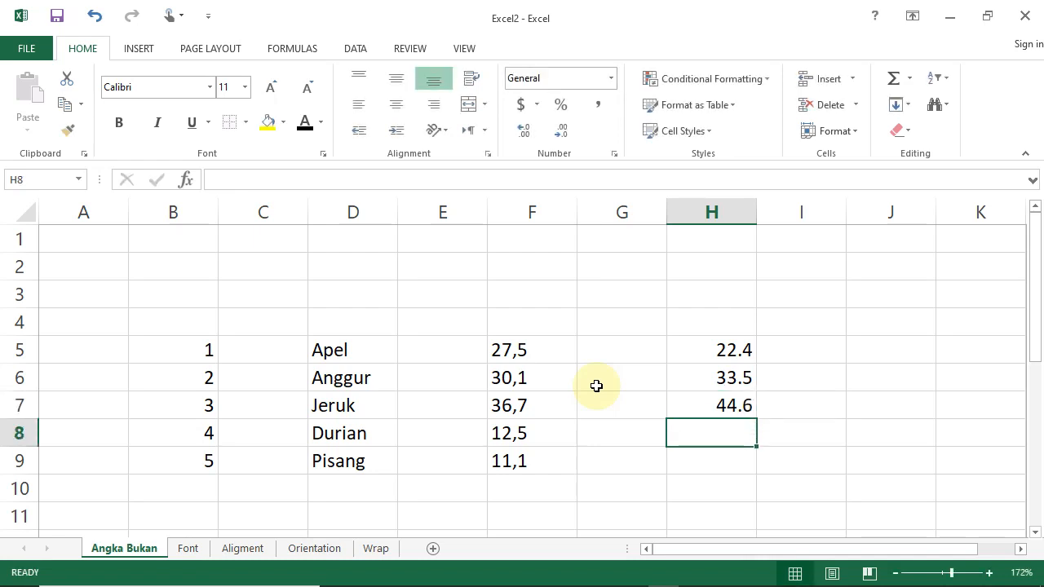
pyautogui.write('55.7')
pyautogui.press('Return')
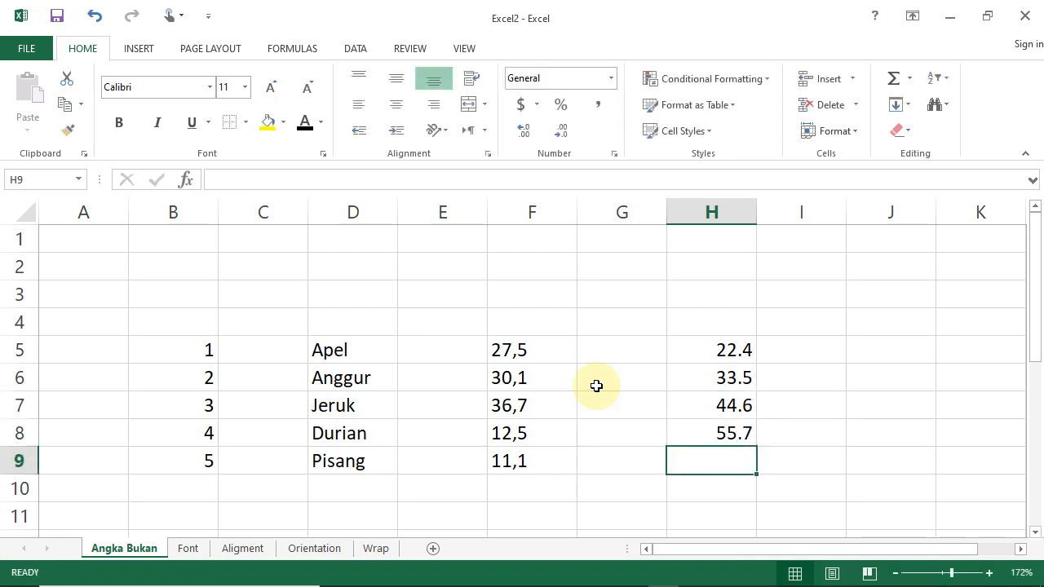
pyautogui.write('66.8')
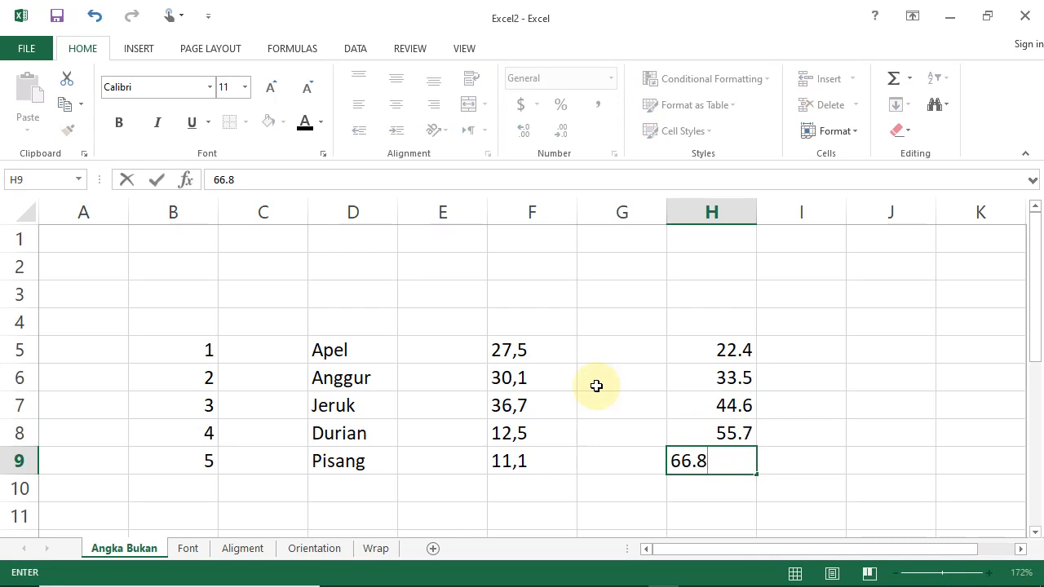
pyautogui.press('Return')
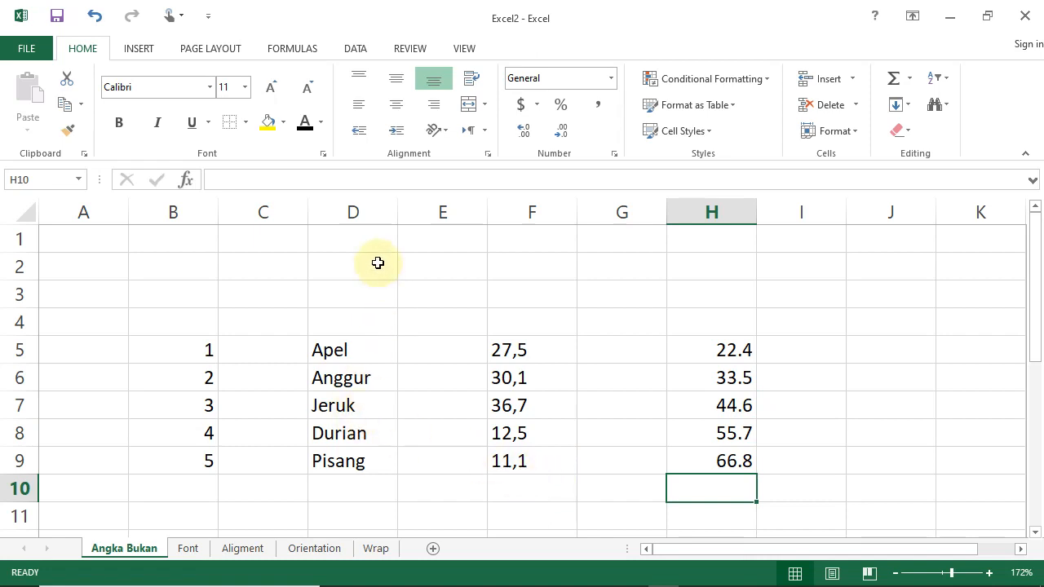
# Select columns B, D, F and H one at a time to compare how their entries are aligned and summarised.
pyautogui.click(178, 220)
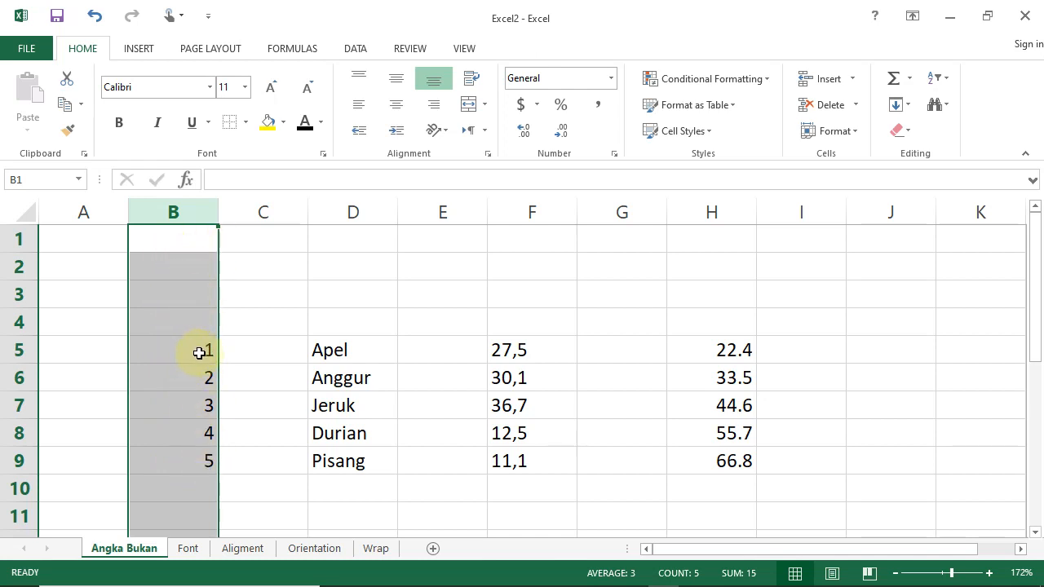
pyautogui.click(352, 212)
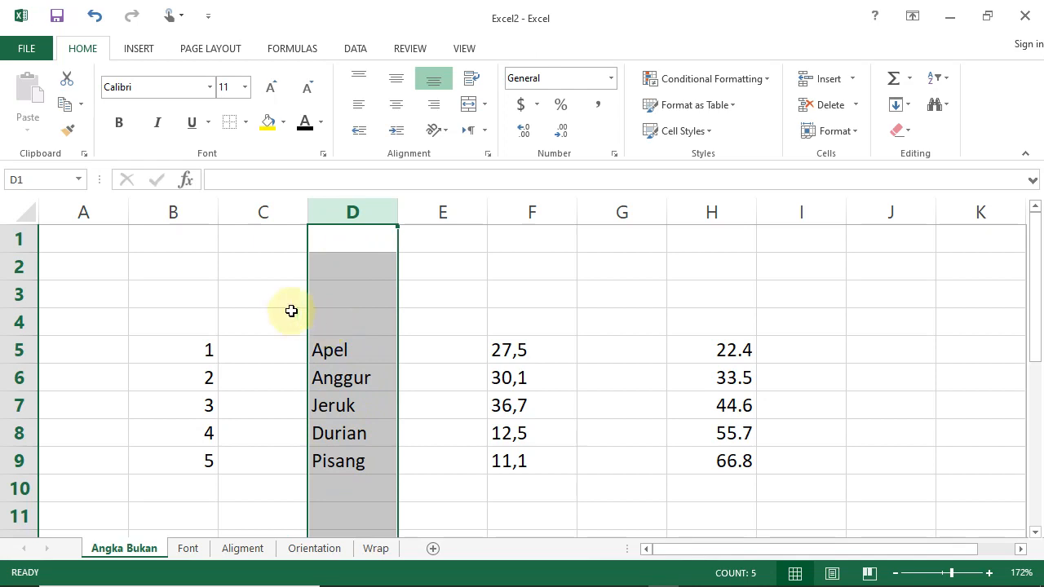
pyautogui.click(169, 206)
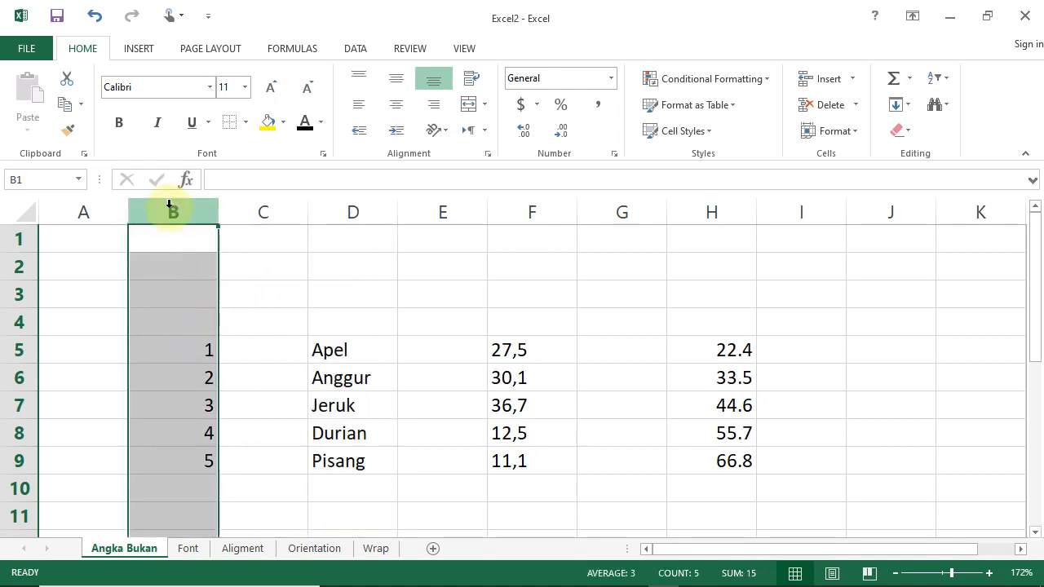
pyautogui.click(348, 212)
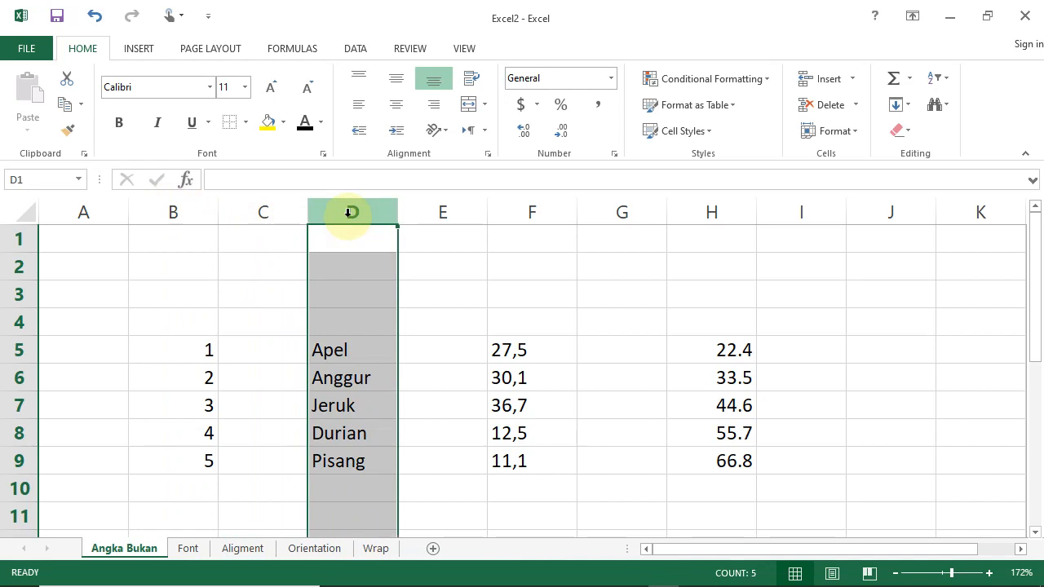
pyautogui.click(555, 210)
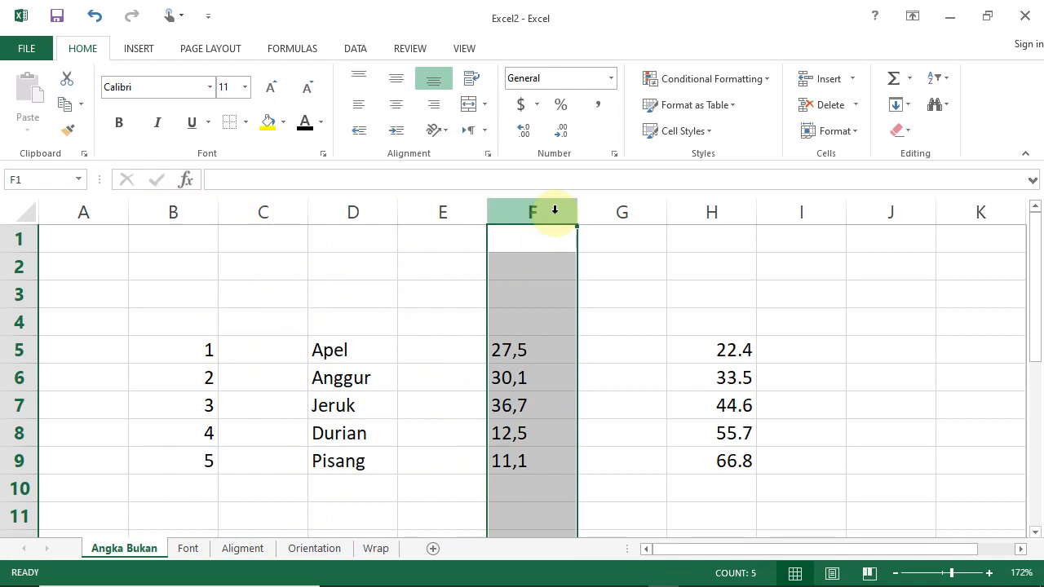
pyautogui.click(695, 209)
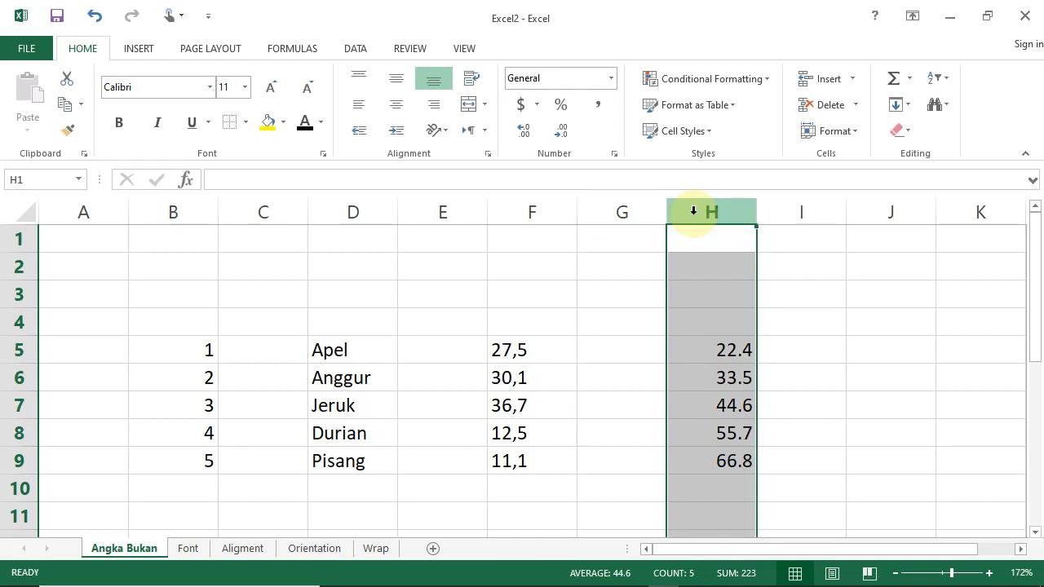
pyautogui.click(188, 218)
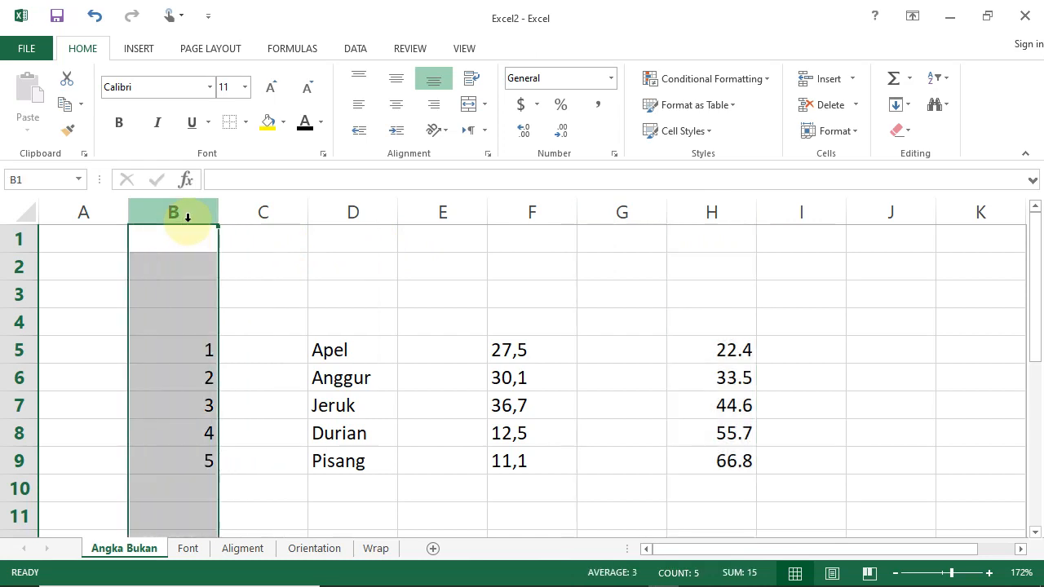
# Select the numeric entries and the whole of column B to review how they are treated as numbers.
pyautogui.click(191, 345)
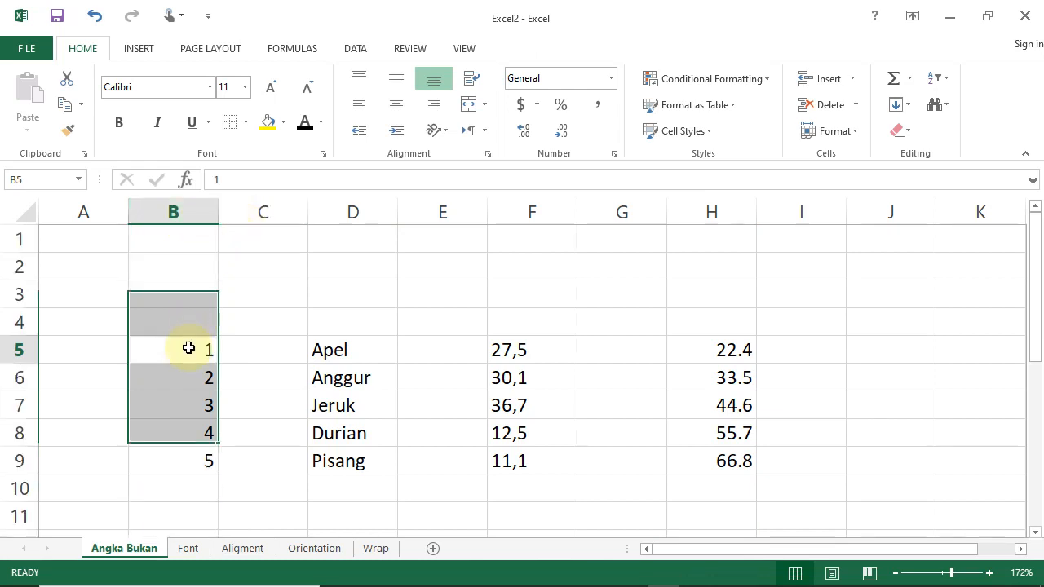
pyautogui.click(193, 215)
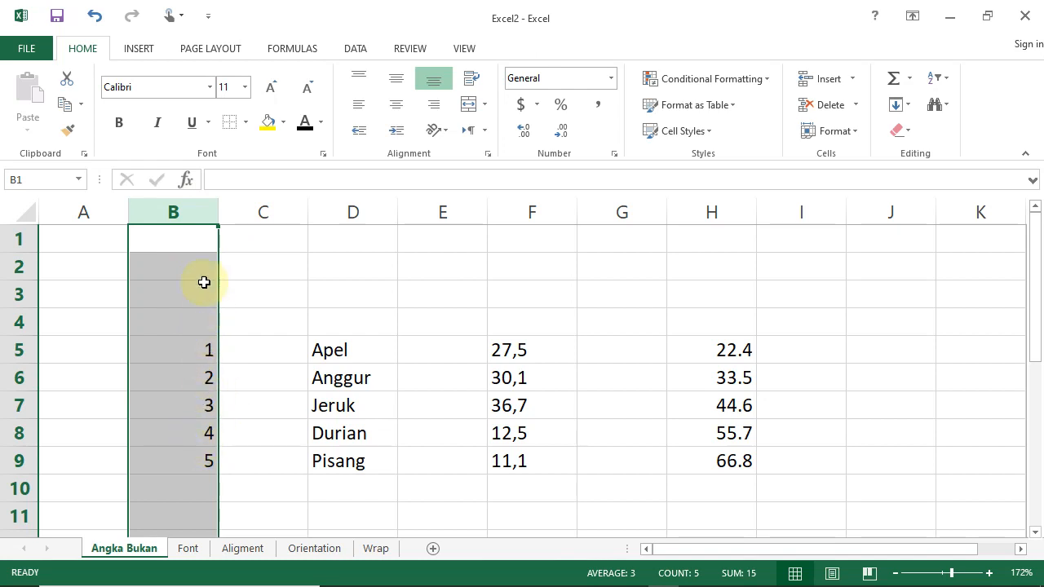
pyautogui.click(275, 292)
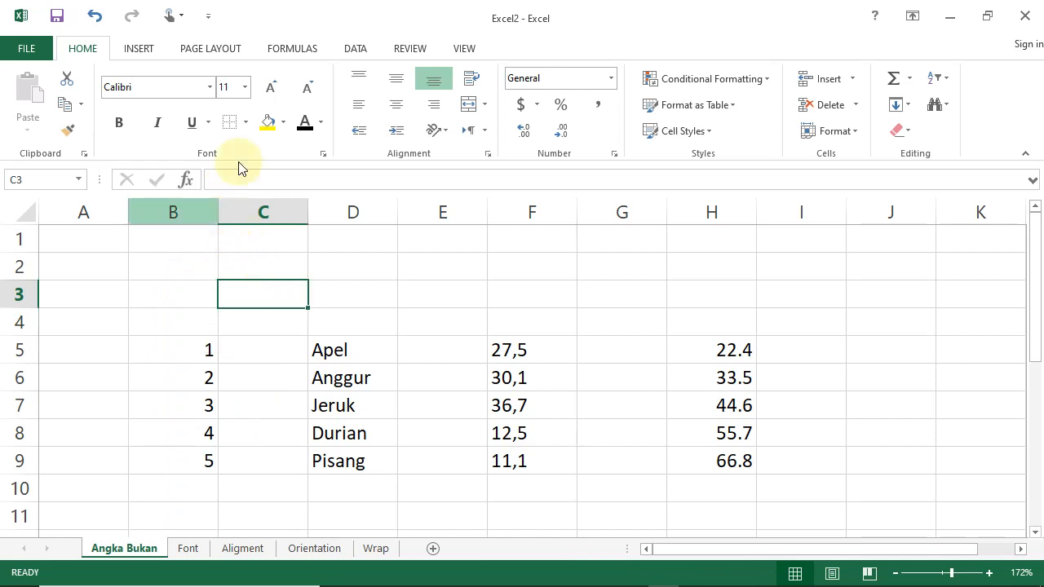
# Draw a block down arrow about 0.38 in tall and 0.05 in wide above column B's numbers and enter the heading Angka in B4.
pyautogui.click(139, 49)
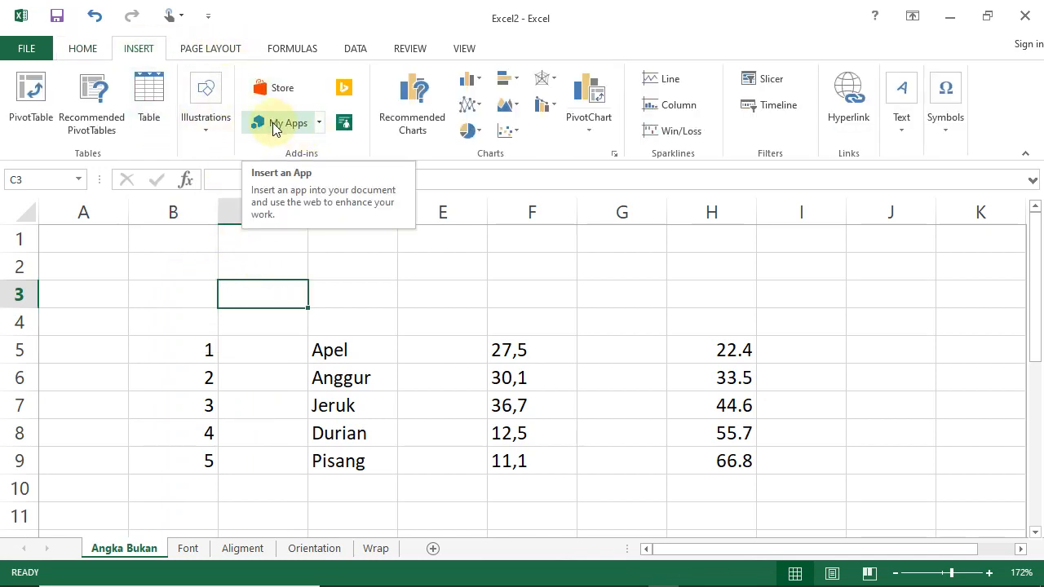
pyautogui.click(216, 132)
pyautogui.click(274, 181)
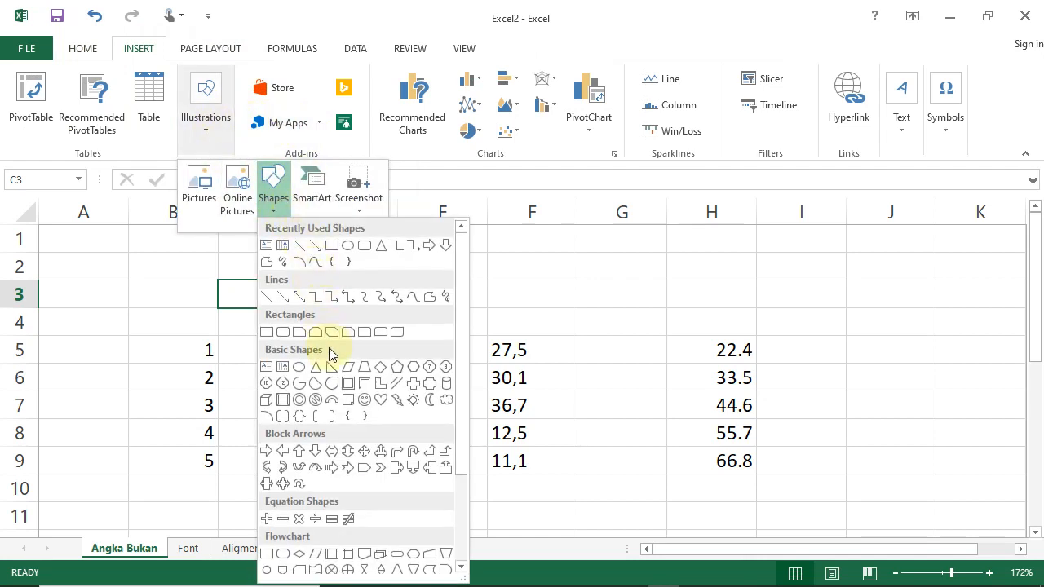
pyautogui.click(300, 452)
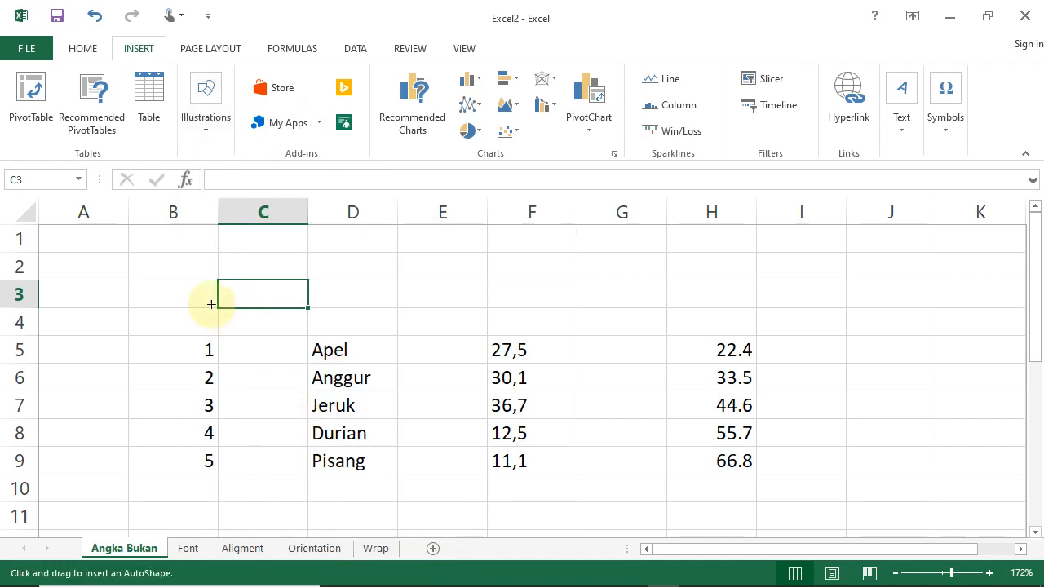
pyautogui.moveTo(183, 243); pyautogui.dragTo(182, 296)
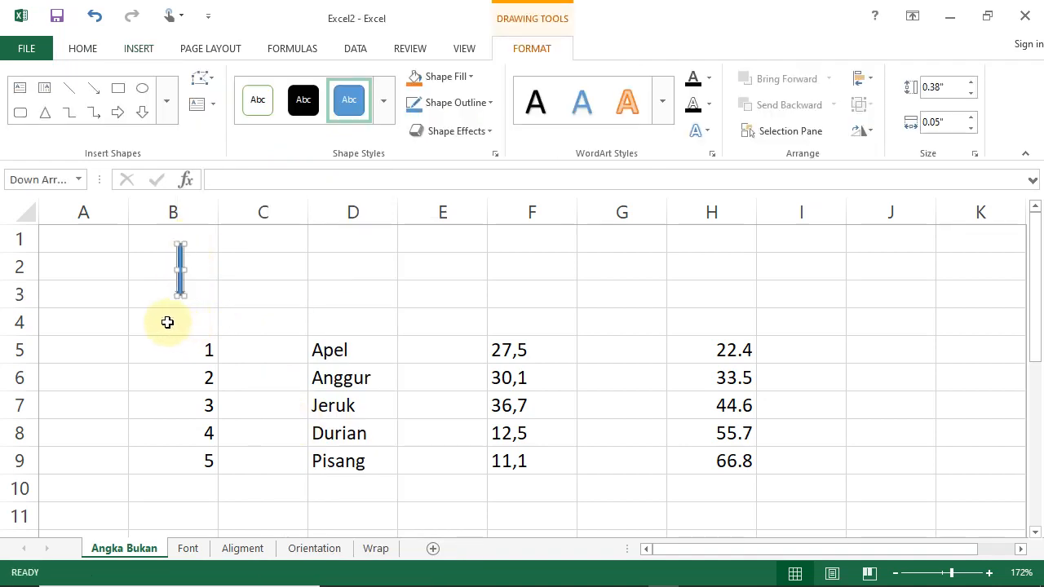
pyautogui.click(168, 321)
pyautogui.write('Angka')
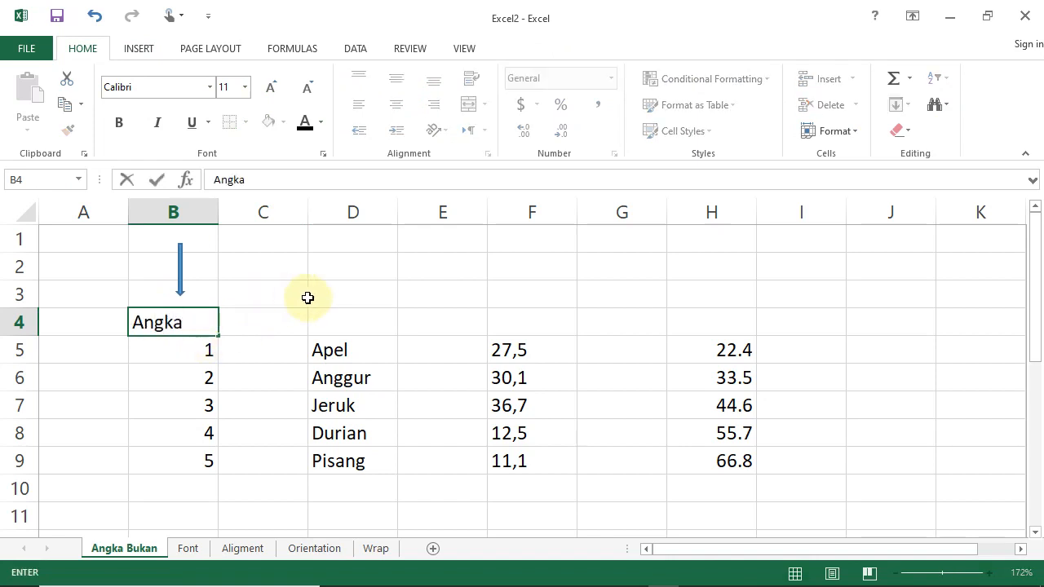
pyautogui.click(337, 323)
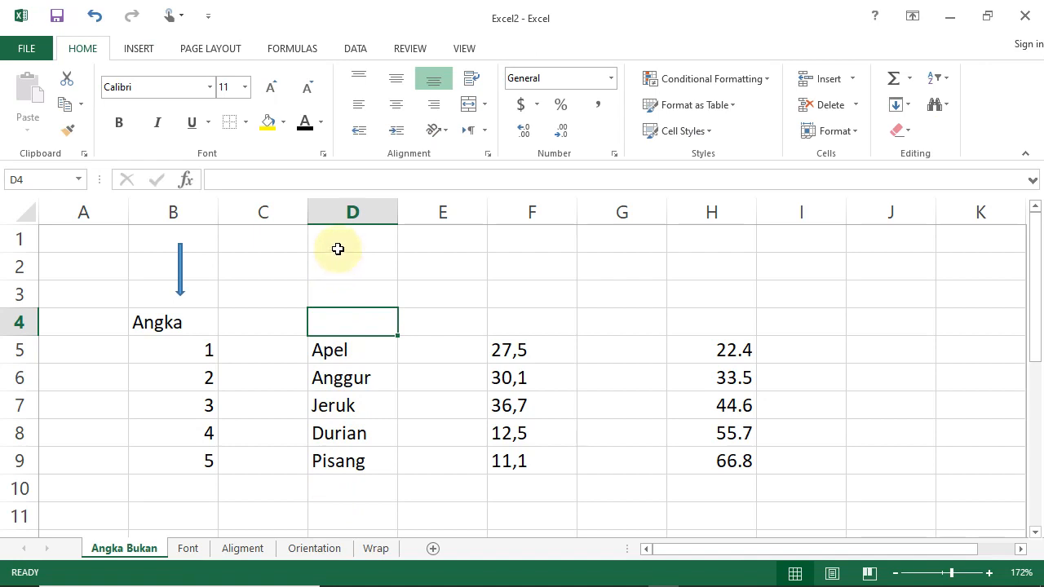
# Copy the down arrow above the fruit names in column D and enter the heading Bukan in D4.
pyautogui.click(181, 265)
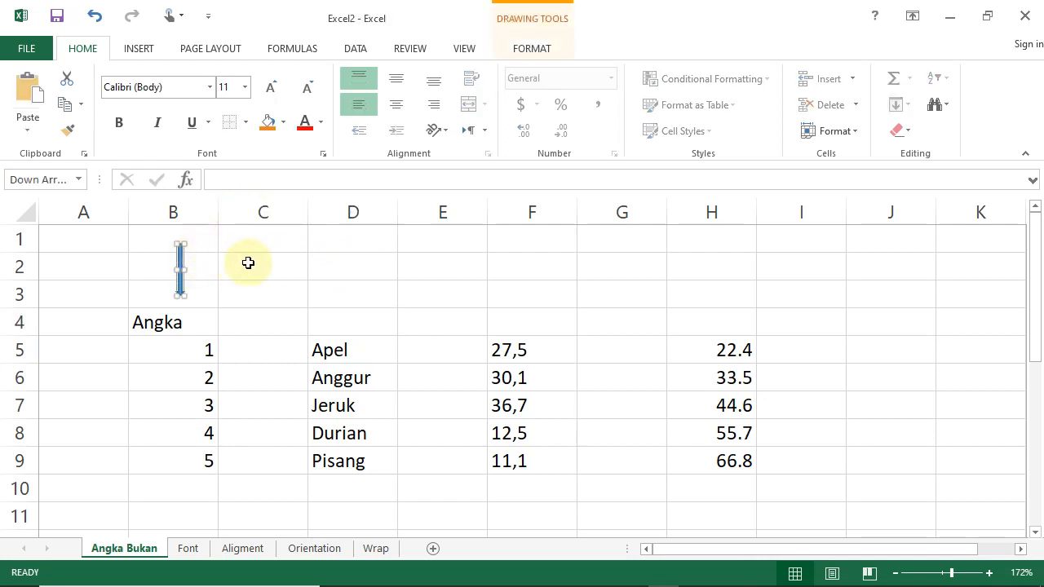
pyautogui.click(351, 259)
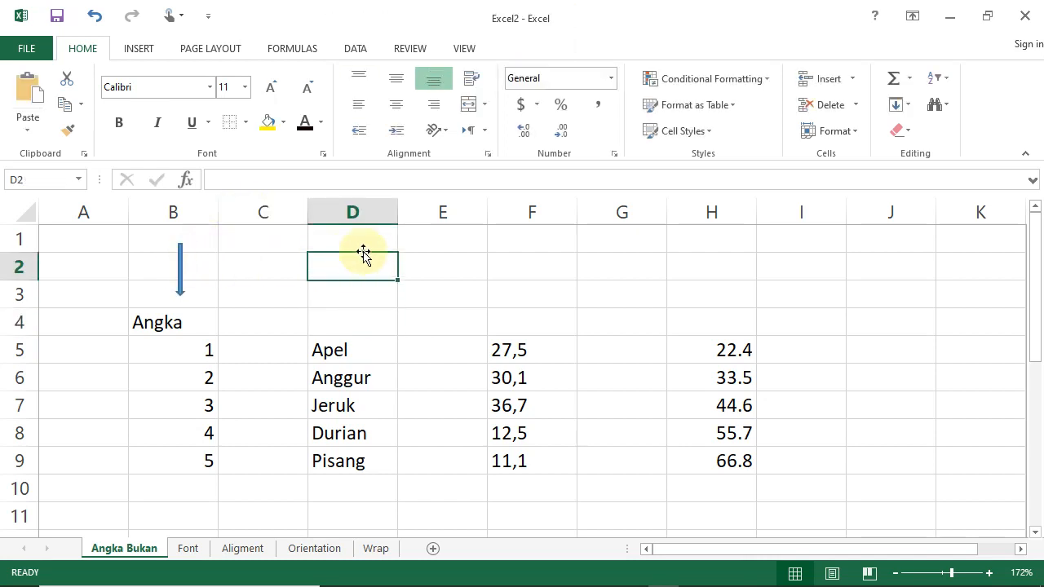
pyautogui.hotkey('ctrl', 'v')
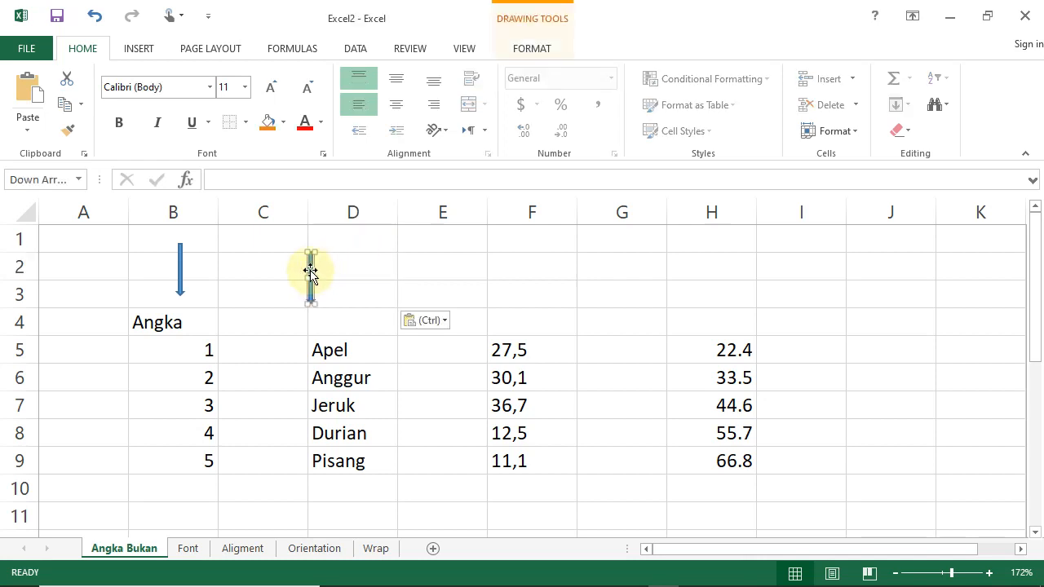
pyautogui.moveTo(310, 273); pyautogui.dragTo(342, 264)
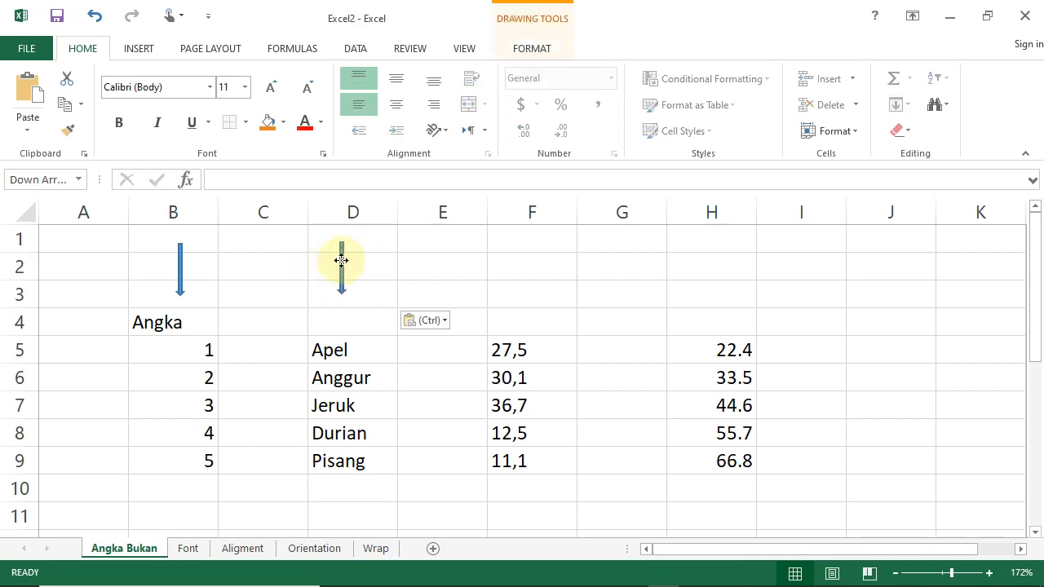
pyautogui.click(327, 323)
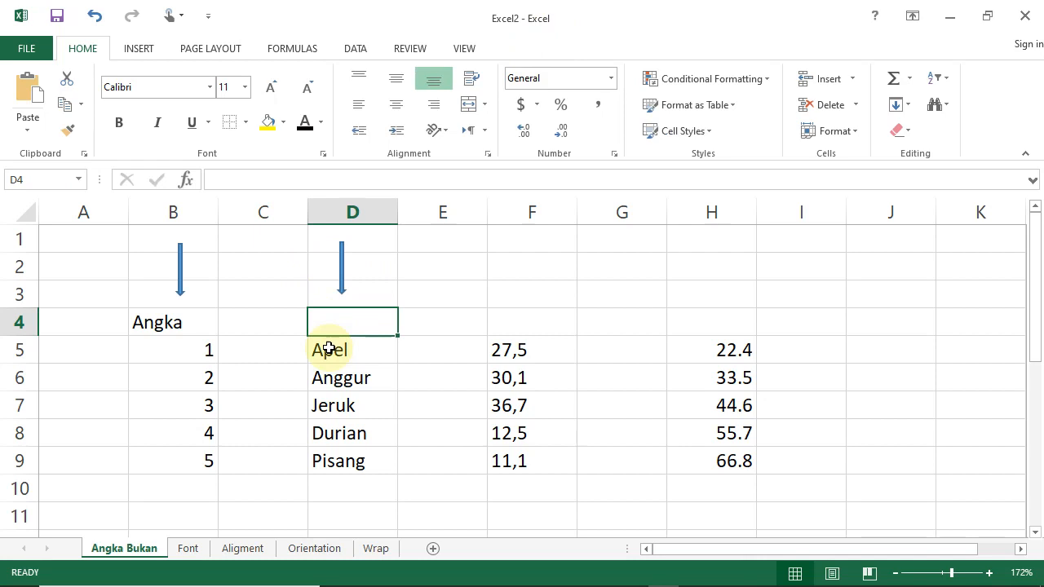
pyautogui.write('Bukan')
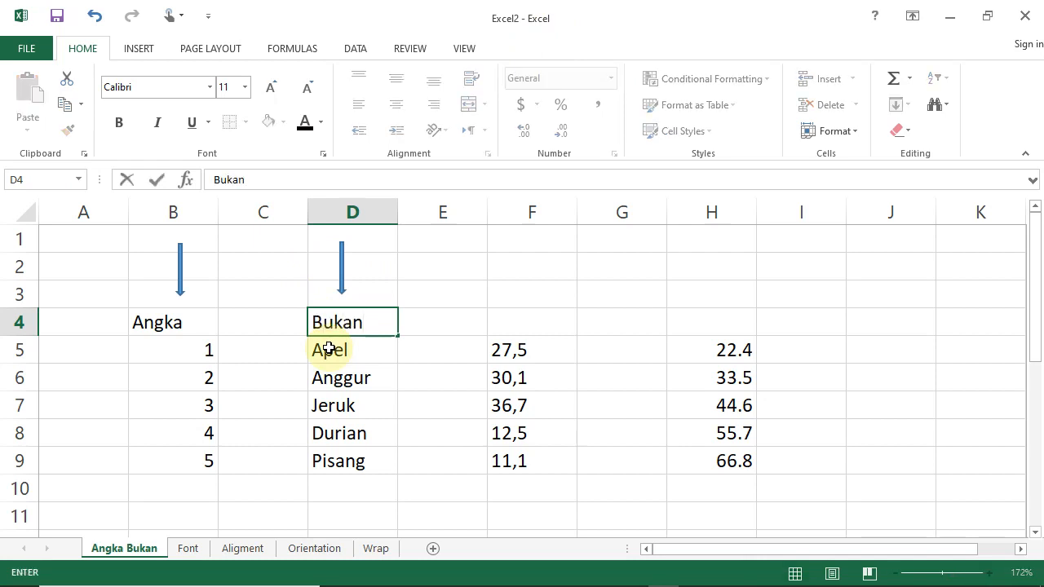
pyautogui.press('Return')
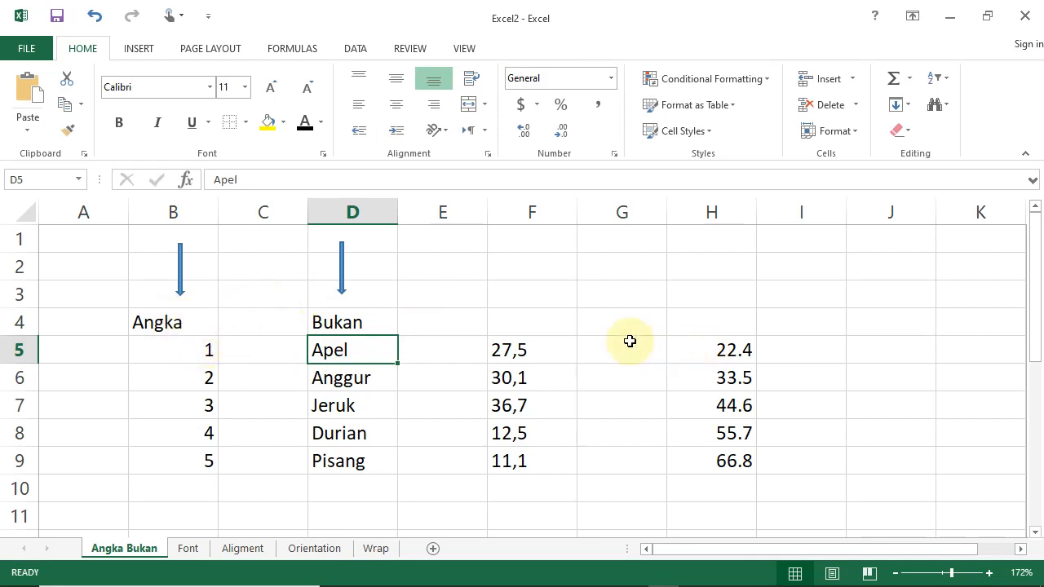
# Select columns B, D, F and H in turn to compare the Angka columns with the Bukan columns.
pyautogui.click(545, 385)
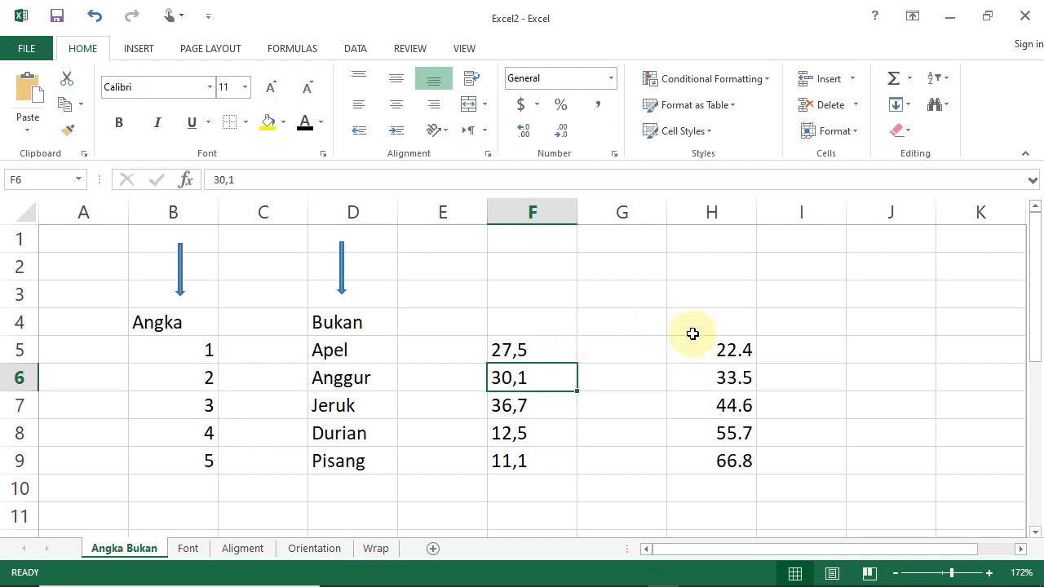
pyautogui.click(715, 226)
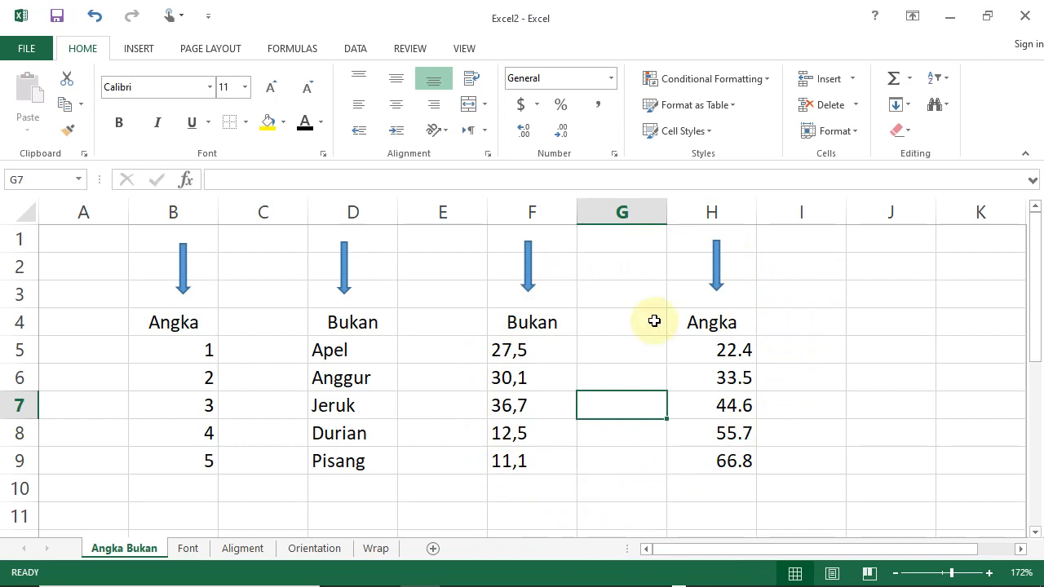
pyautogui.click(196, 210)
pyautogui.click(376, 213)
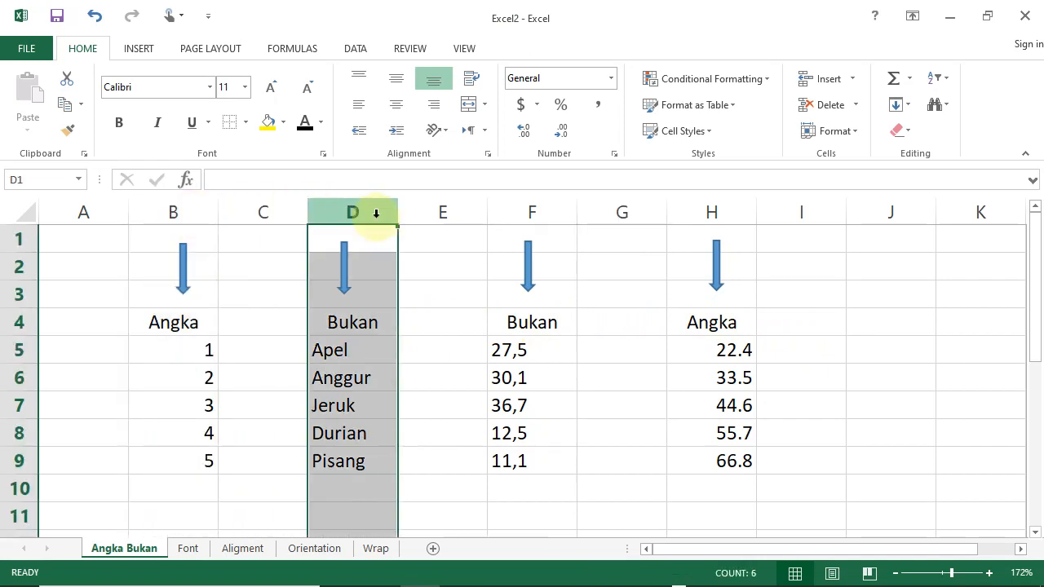
pyautogui.click(563, 210)
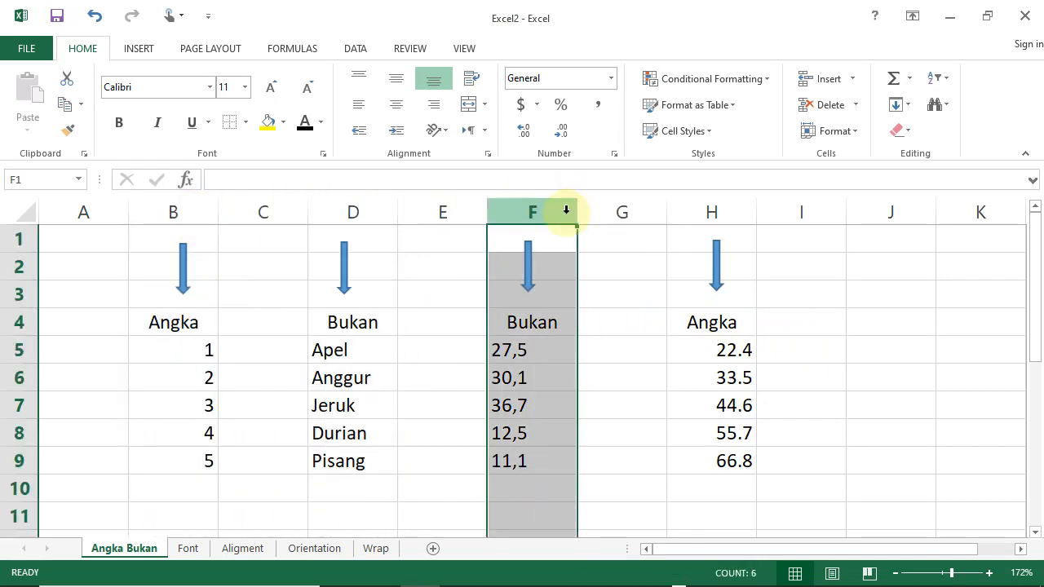
pyautogui.click(709, 207)
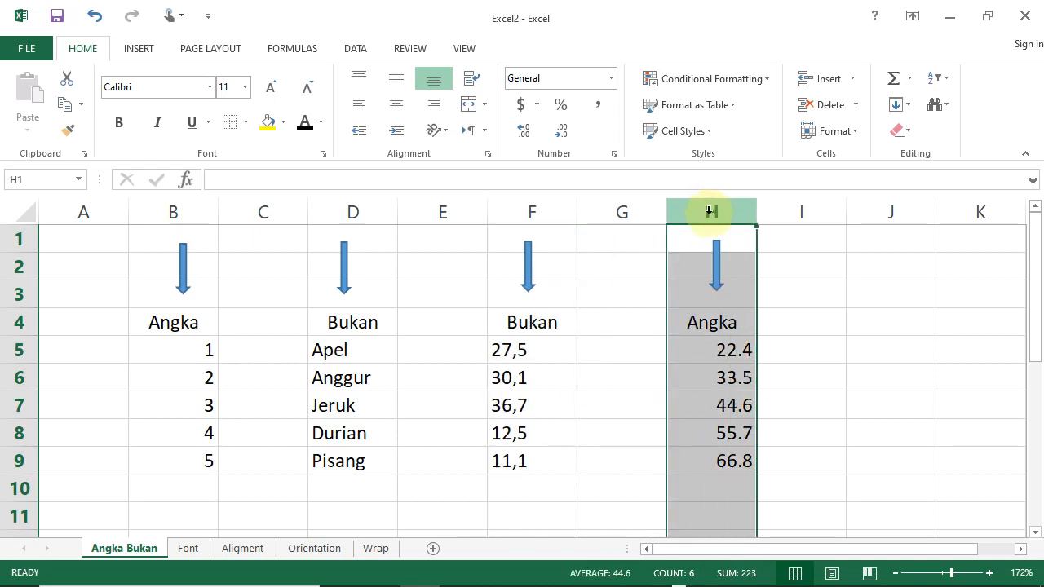
pyautogui.click(620, 288)
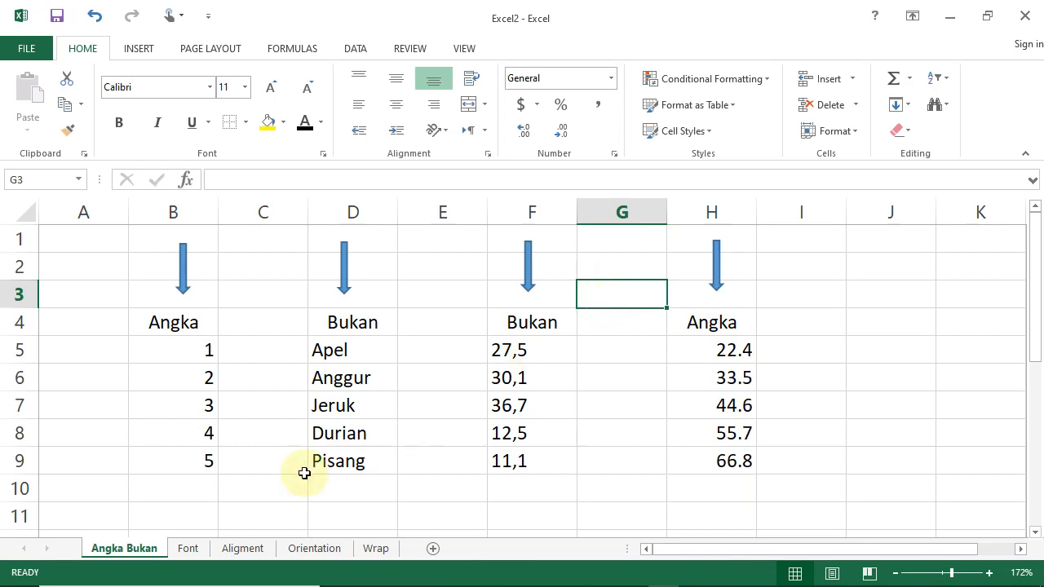
# Sum the integers in B5:B9 with AutoSum in cell B10 and fill that cell yellow.
pyautogui.click(175, 493)
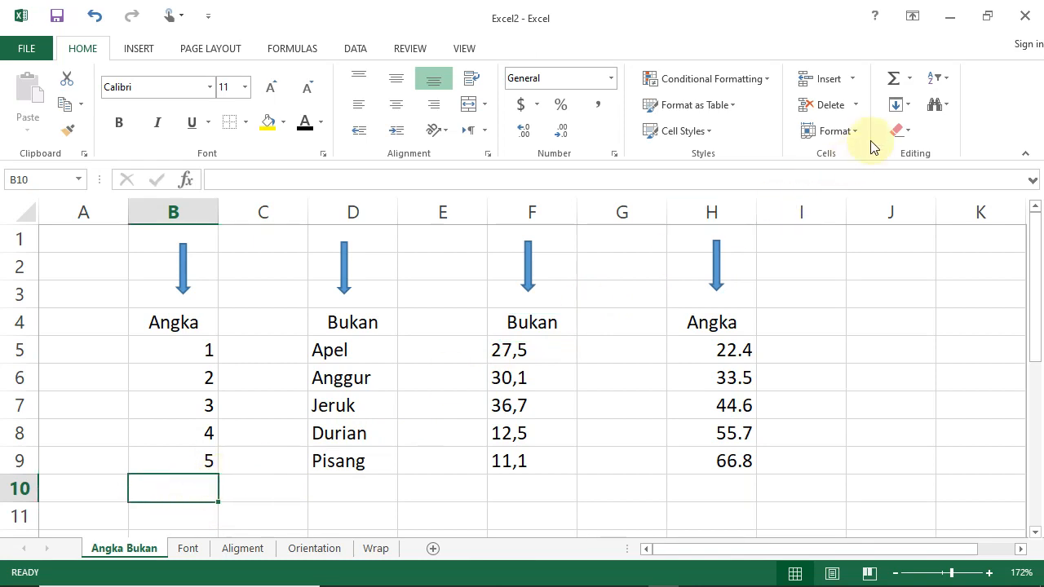
pyautogui.click(891, 79)
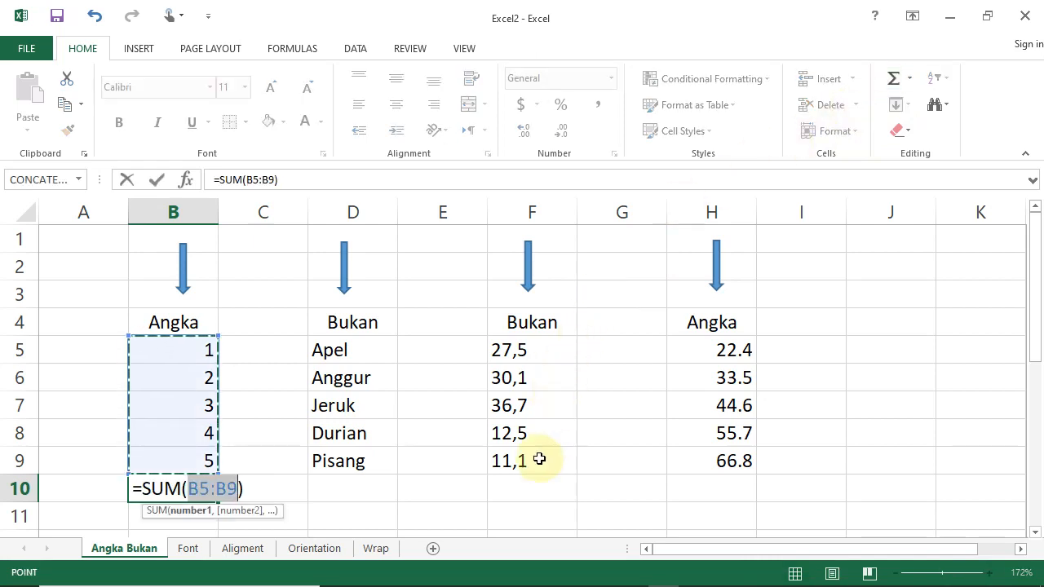
pyautogui.press('Return')
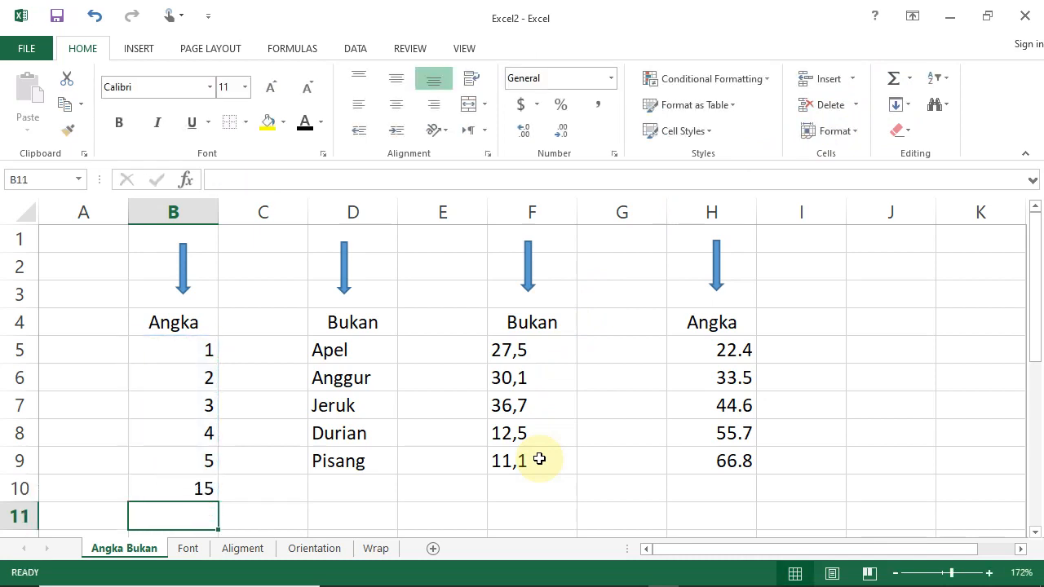
pyautogui.click(213, 488)
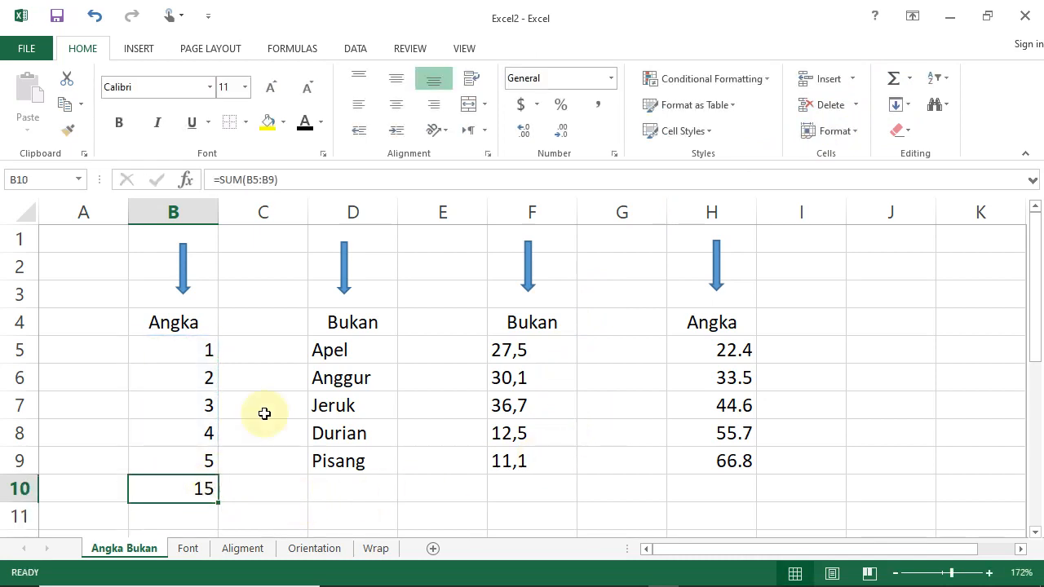
pyautogui.click(265, 121)
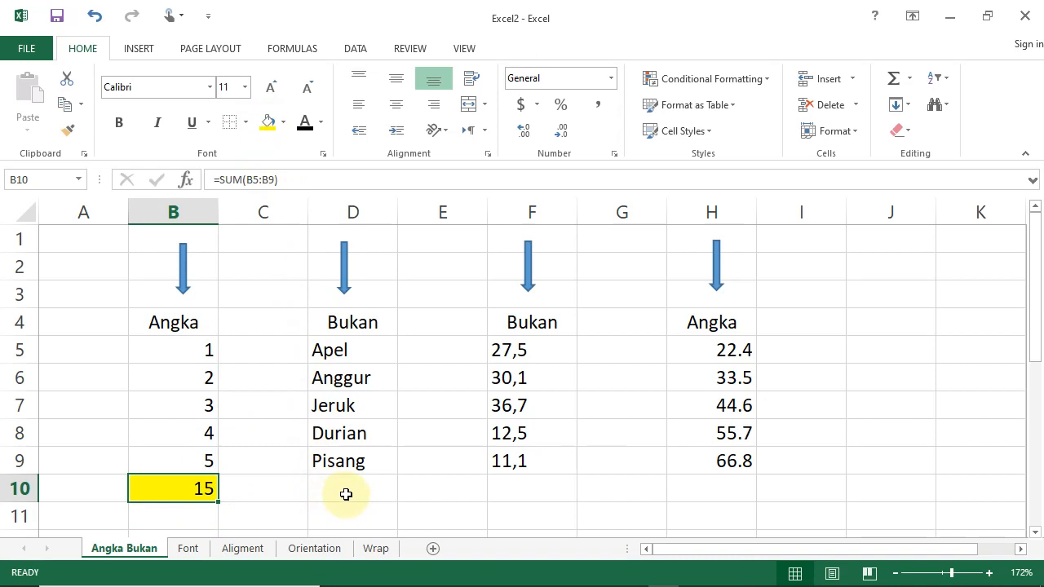
# Sum the fruit names in D5:D9 with AutoSum in cell D10, replacing the suggested range.
pyautogui.click(346, 494)
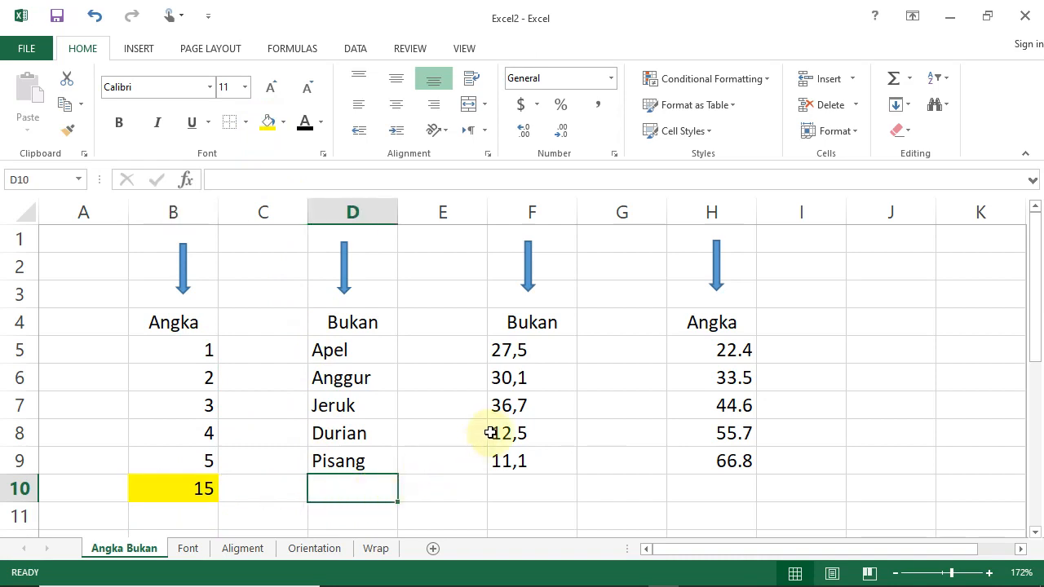
pyautogui.click(894, 78)
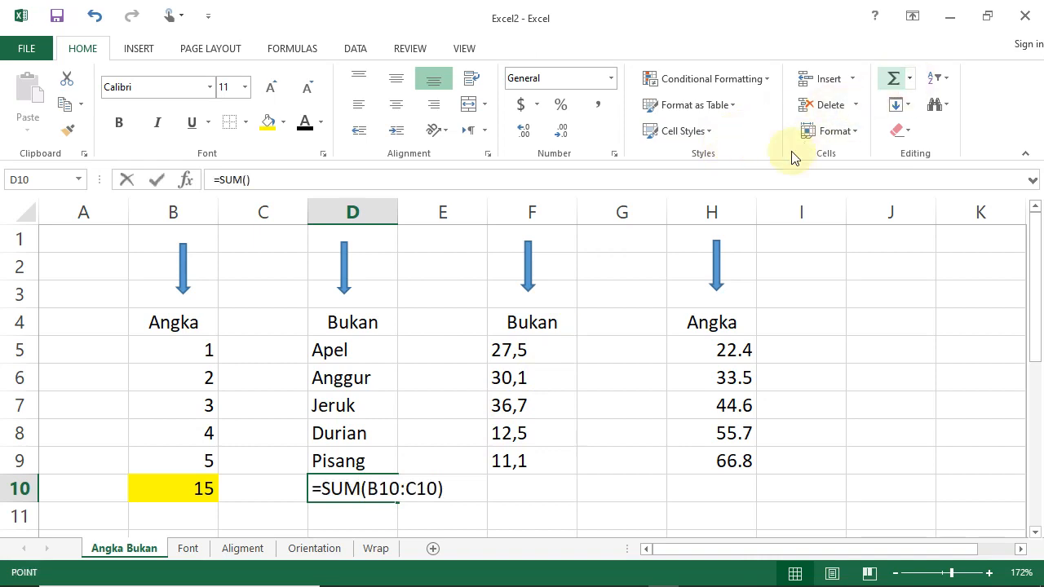
pyautogui.click(337, 351)
pyautogui.moveTo(334, 380); pyautogui.dragTo(396, 464)
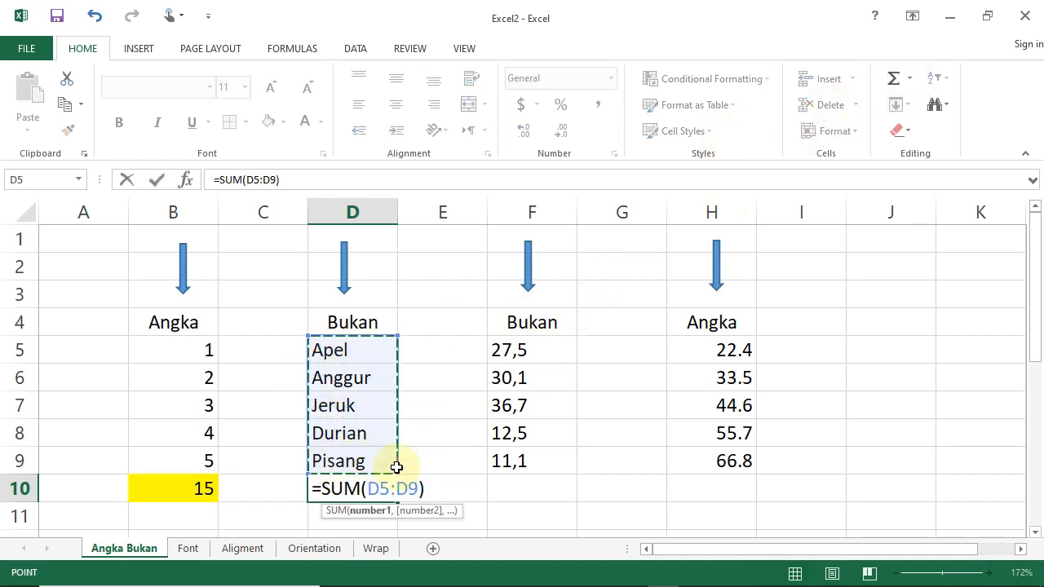
pyautogui.press('Return')
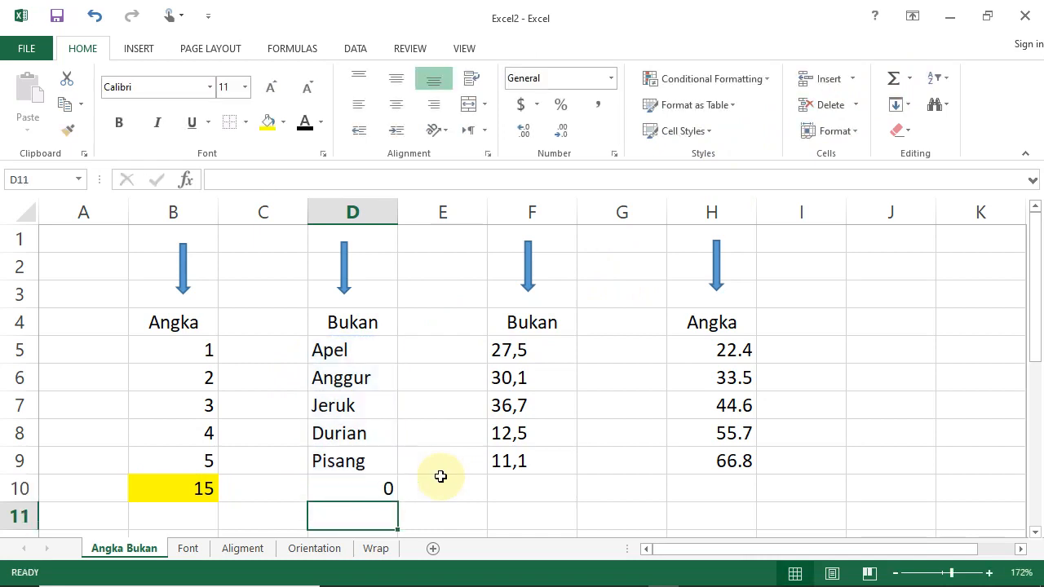
# Sum the comma-decimal entries in F5:F9 with AutoSum in cell F10.
pyautogui.click(507, 491)
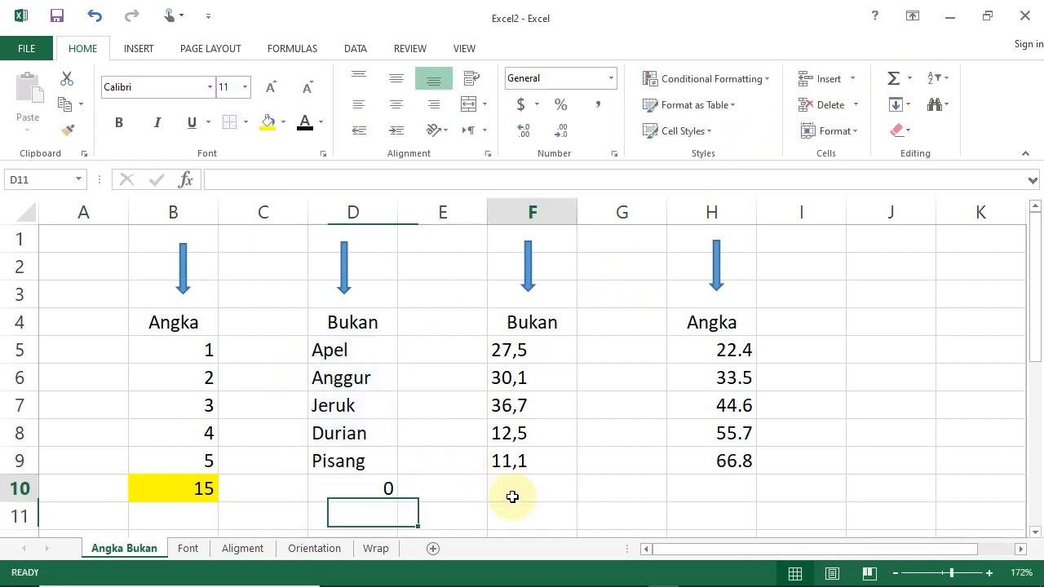
pyautogui.click(892, 79)
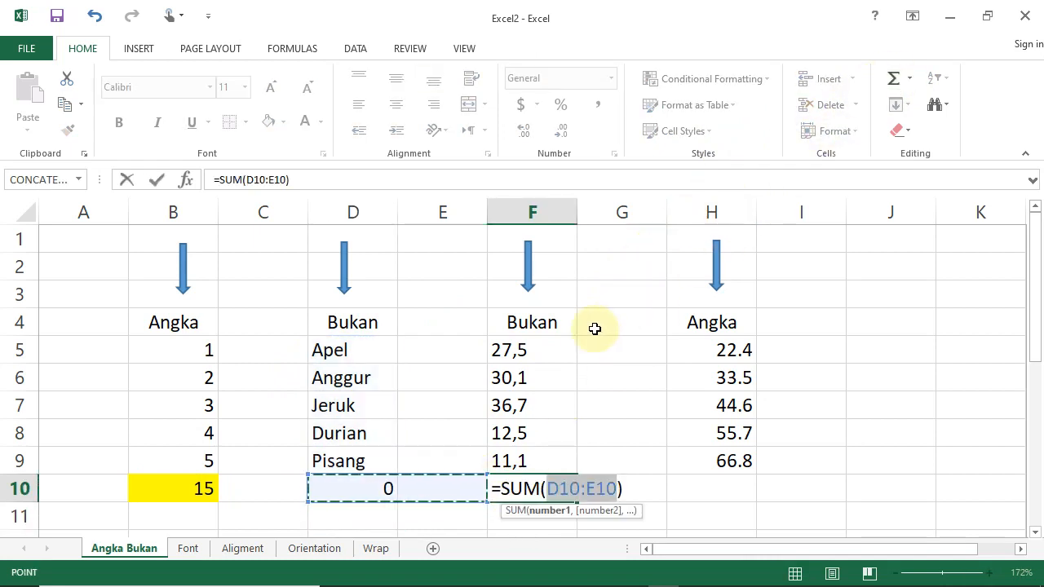
pyautogui.moveTo(549, 340); pyautogui.dragTo(554, 459)
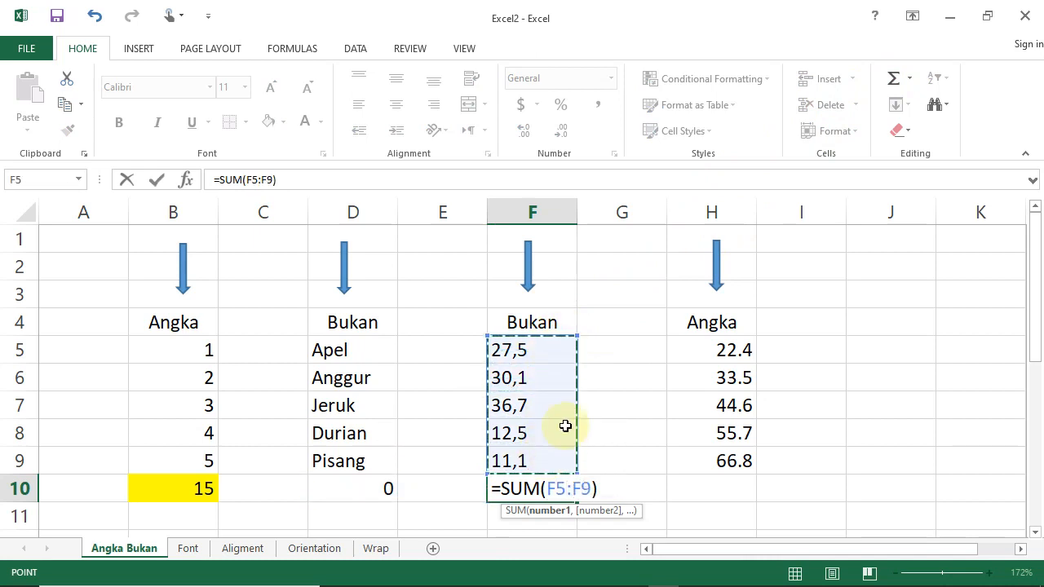
pyautogui.press('Return')
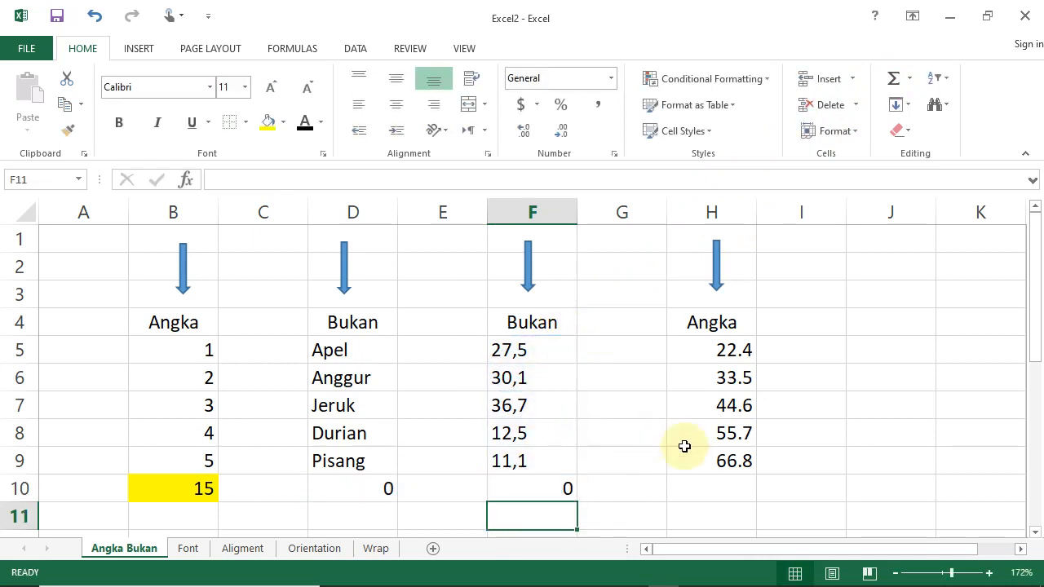
# Sum the point-decimal numbers in H5:H9 with AutoSum in cell H10 and fill that cell yellow.
pyautogui.click(702, 493)
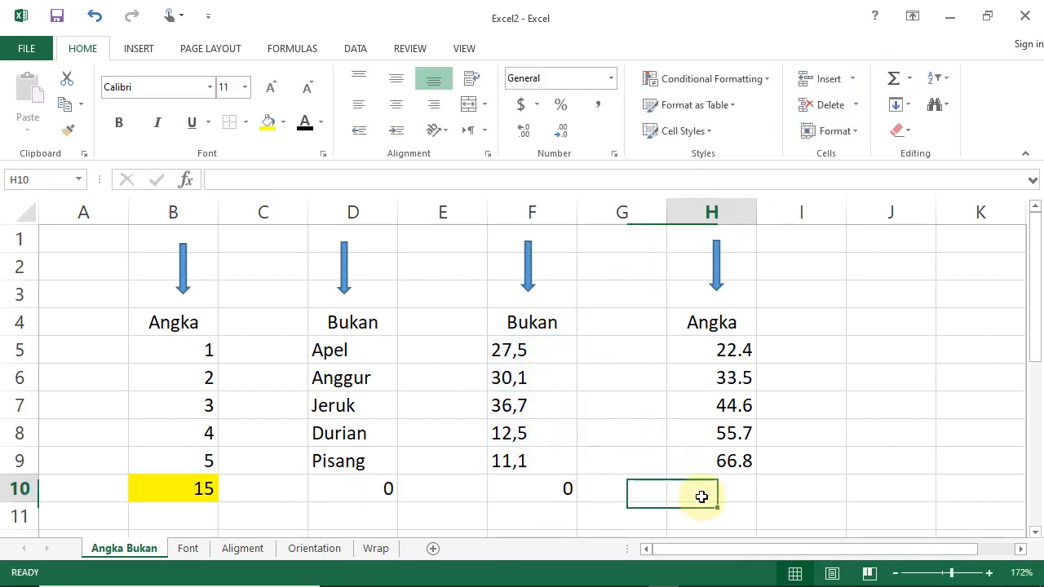
pyautogui.click(894, 79)
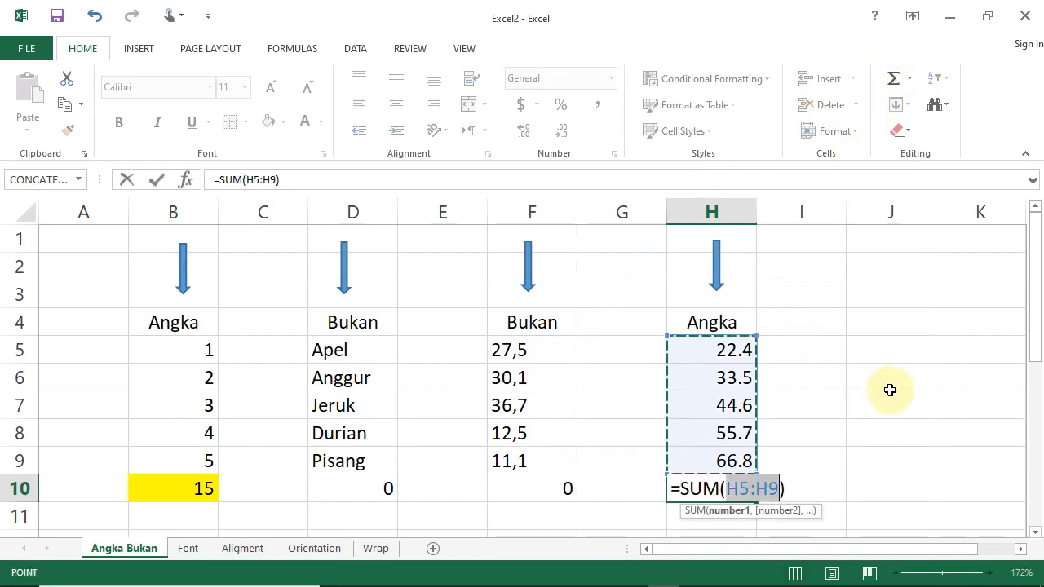
pyautogui.press('Return')
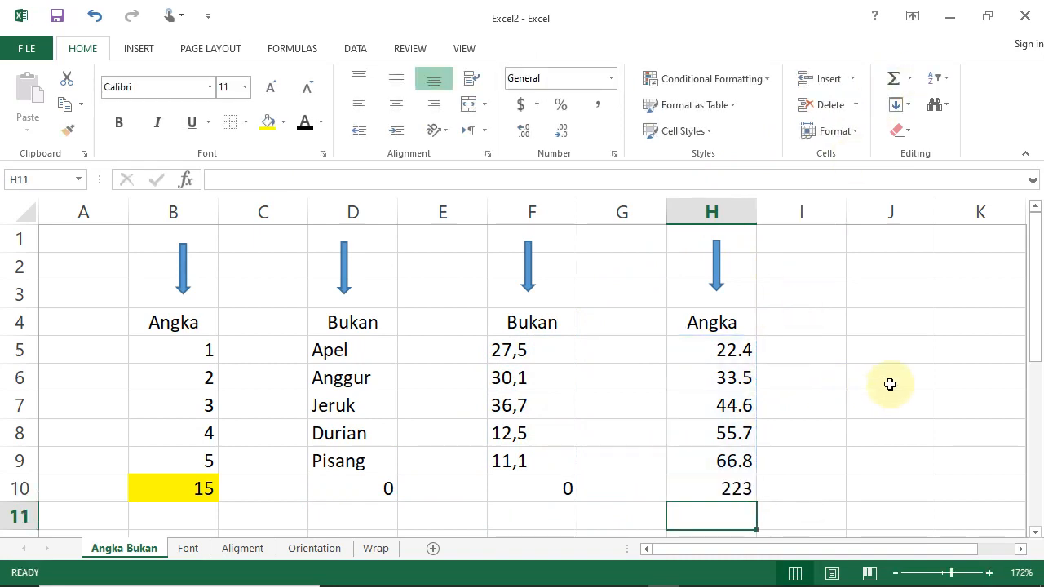
pyautogui.click(728, 491)
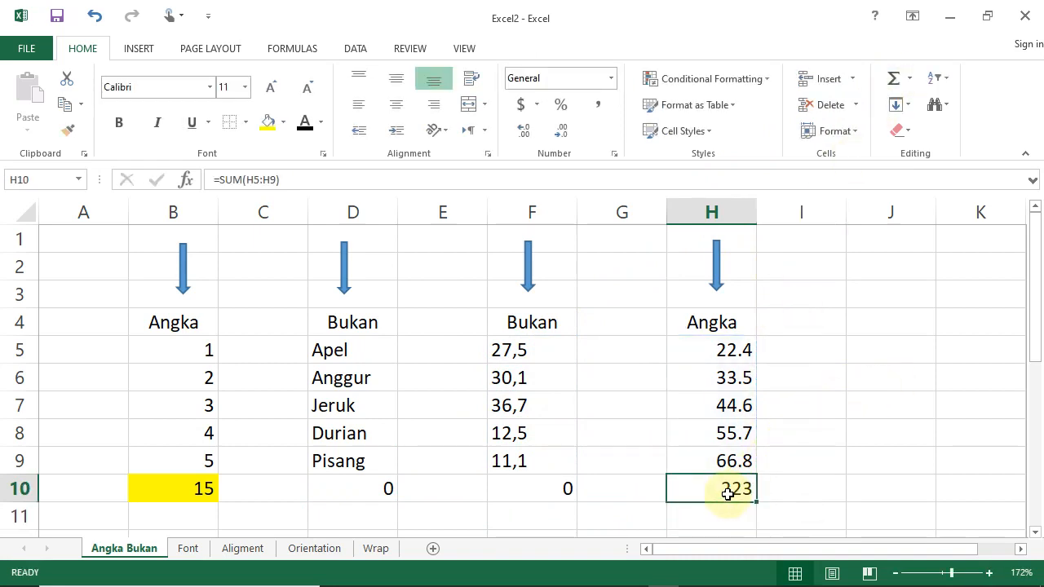
pyautogui.click(268, 122)
# Fill the sum cells D10 and F10 of the two Bukan columns with standard red.
pyautogui.click(390, 491)
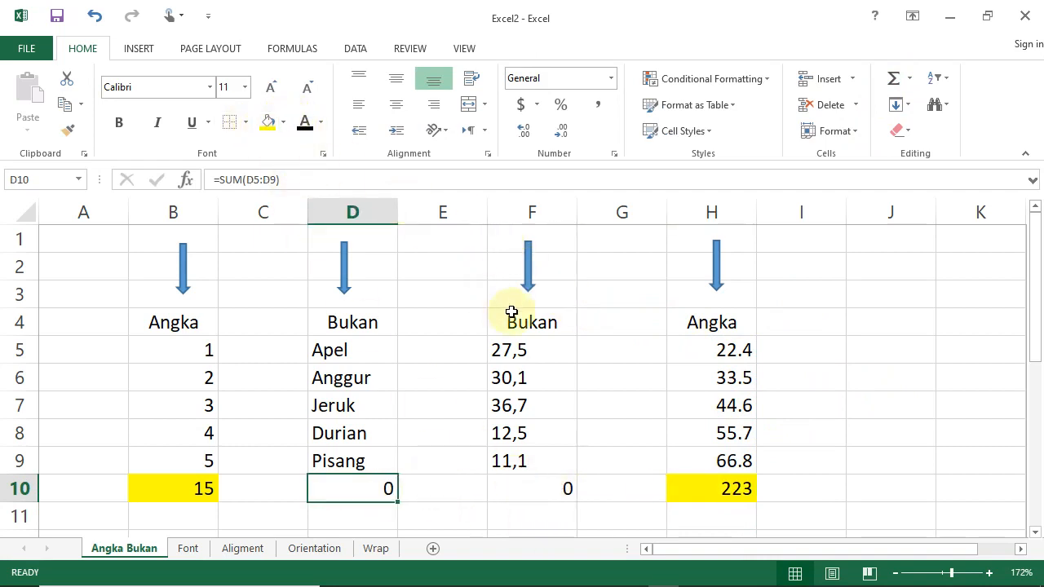
pyautogui.keyDown('ctrl'); pyautogui.click(552, 488); pyautogui.keyUp('ctrl')
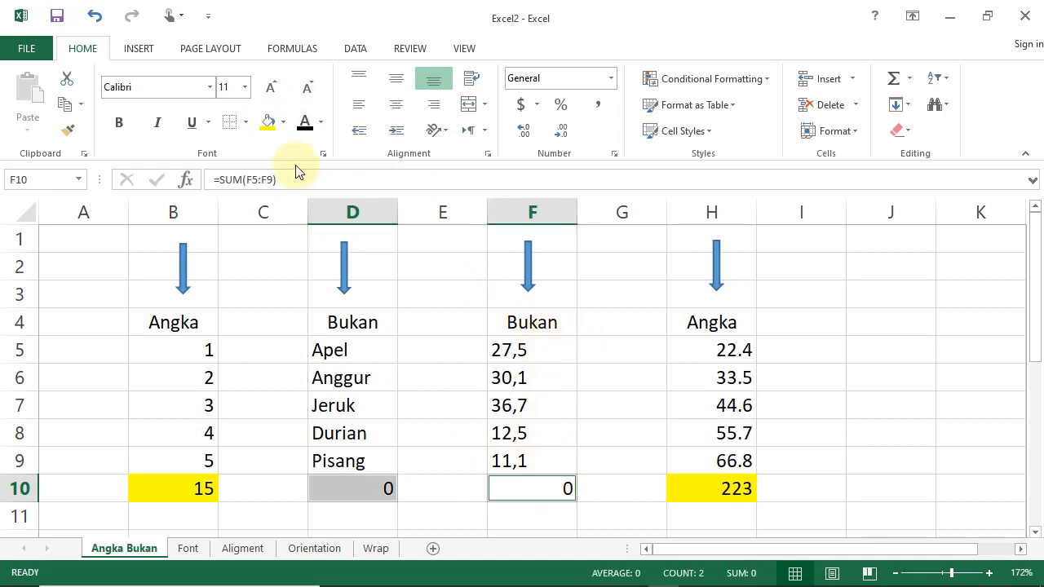
pyautogui.click(282, 123)
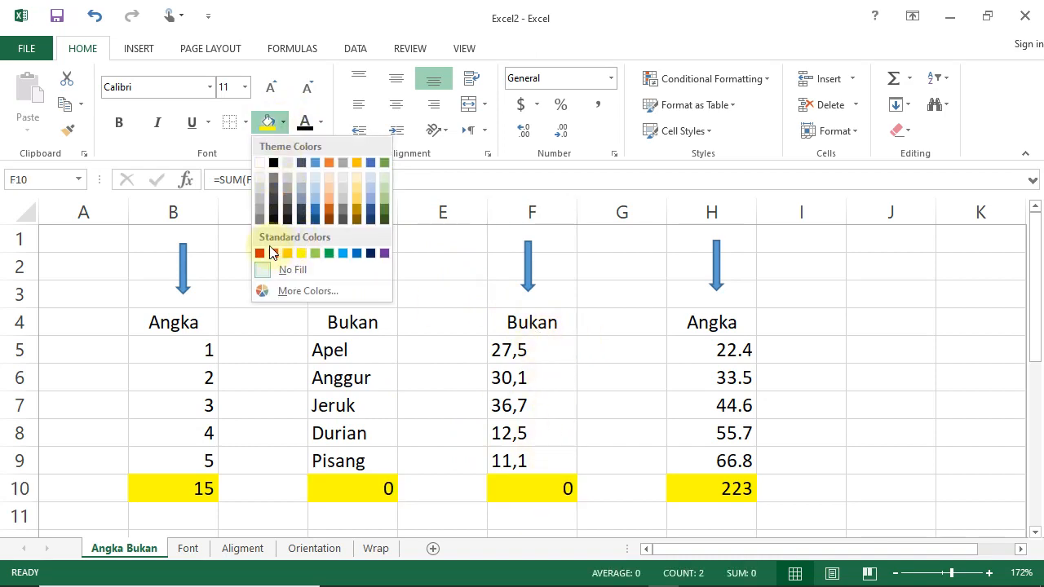
pyautogui.click(274, 253)
pyautogui.click(864, 420)
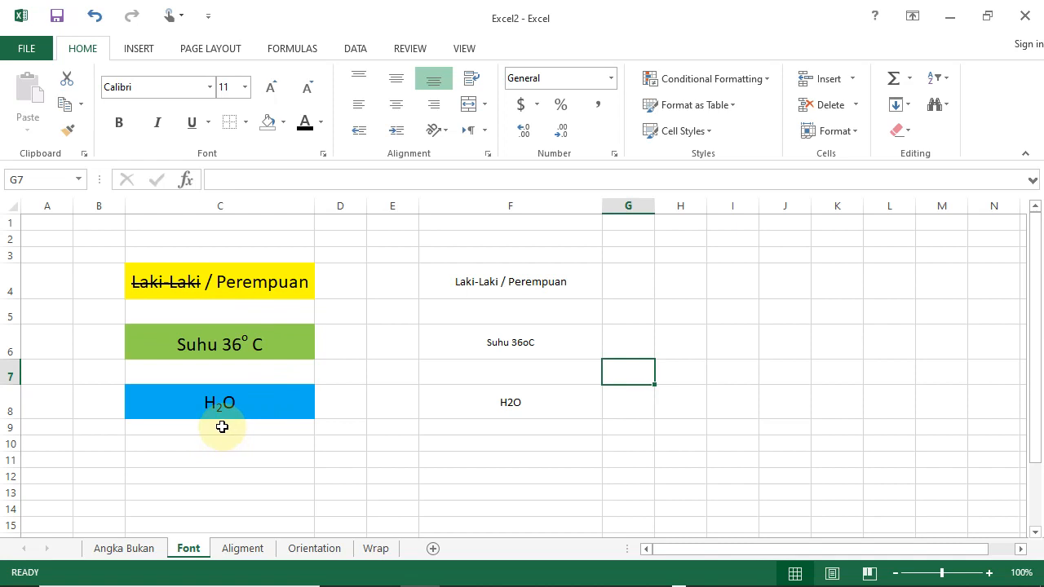
# Format the Laki-Laki / Perempuan text in cell F4 of the Font sheet at size 18 with a yellow fill.
pyautogui.click(497, 298)
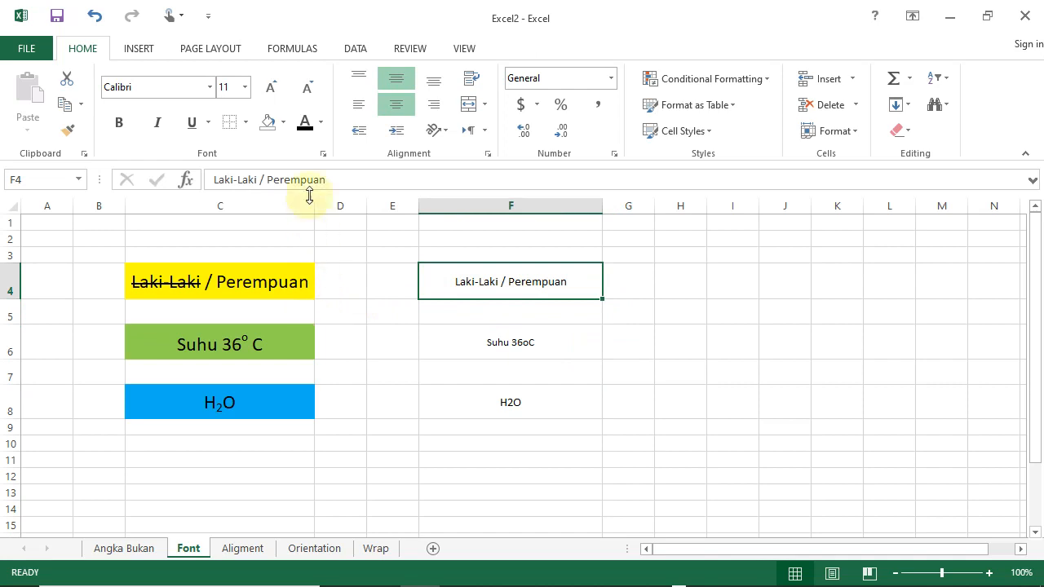
pyautogui.click(267, 278)
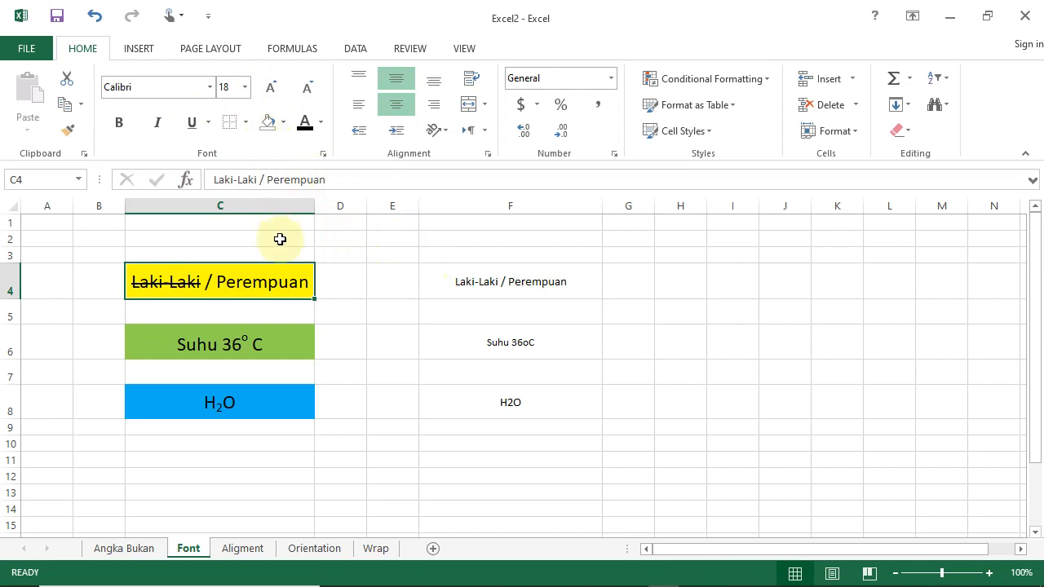
pyautogui.click(478, 292)
pyautogui.click(269, 88)
pyautogui.click(269, 88)
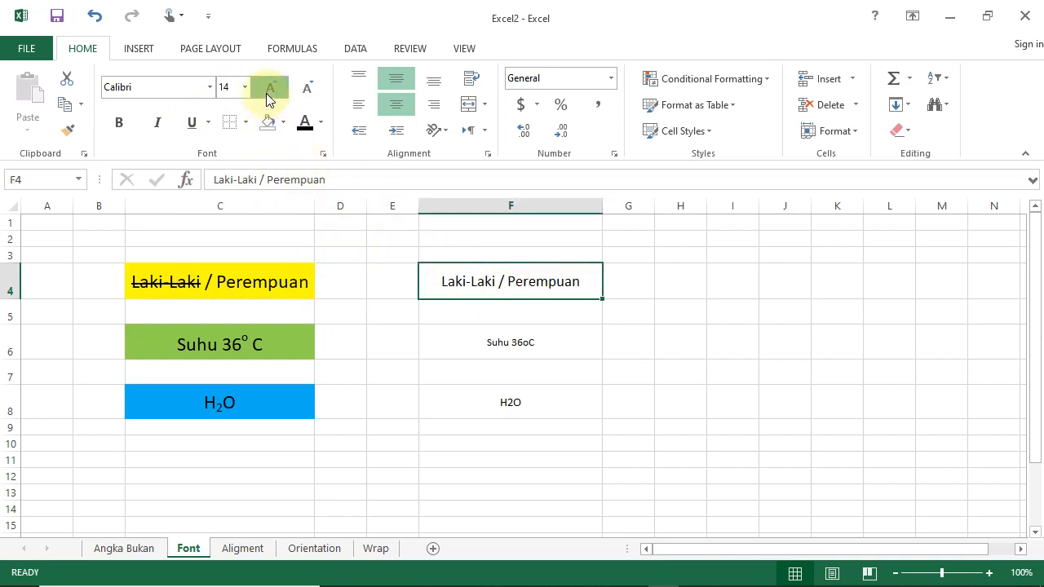
pyautogui.click(269, 88)
pyautogui.click(269, 88)
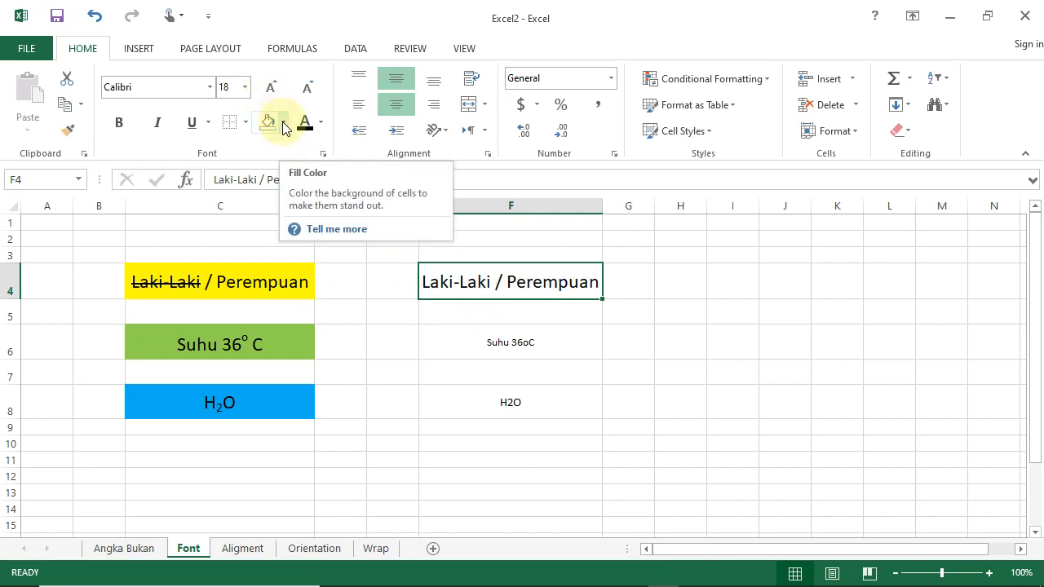
pyautogui.click(284, 123)
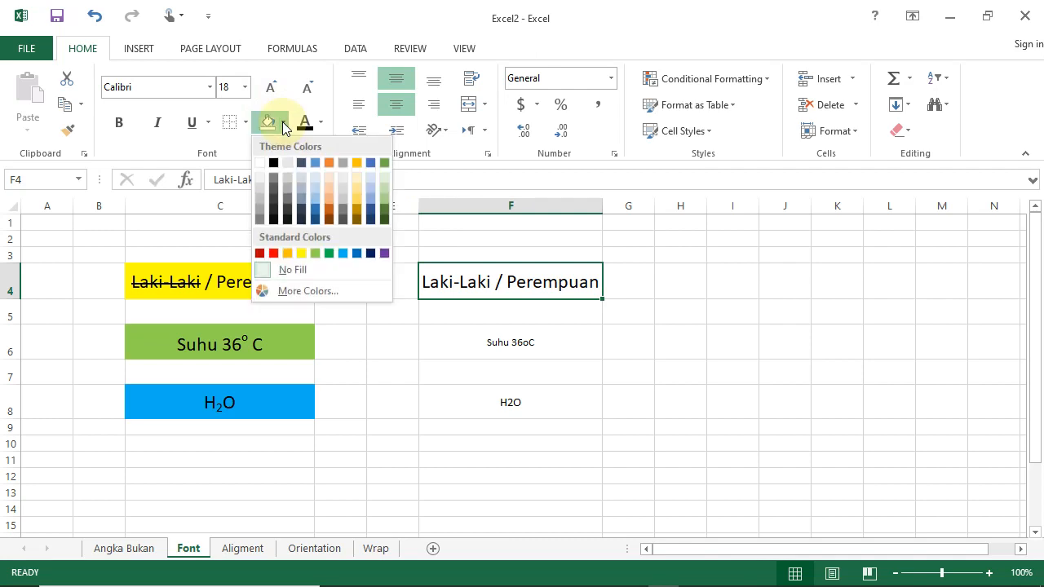
pyautogui.click(302, 254)
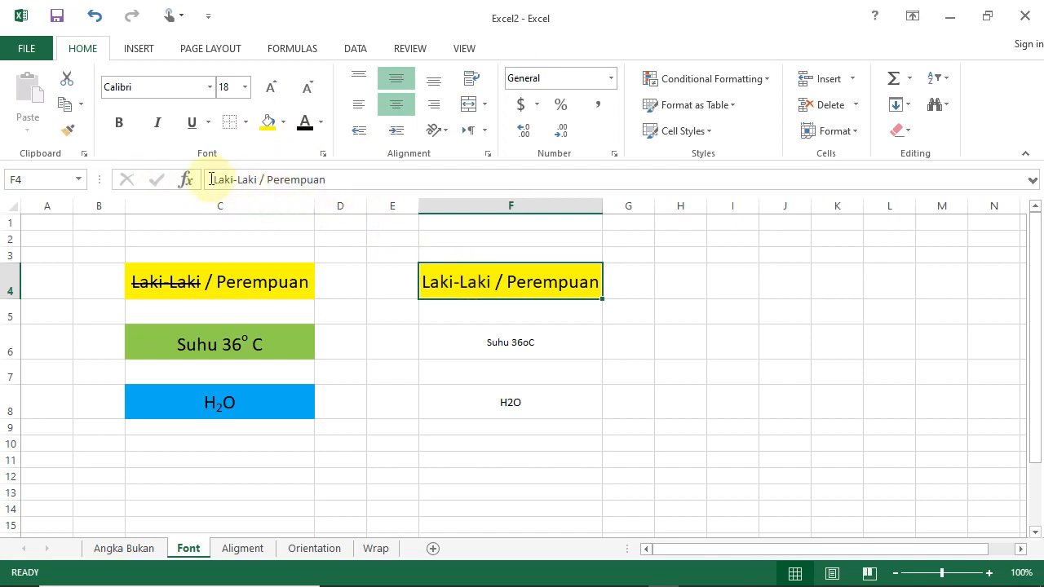
# Apply the Strikethrough effect to only the word Laki-Laki in cell F4 through Format Cells.
pyautogui.moveTo(211, 179); pyautogui.dragTo(259, 180)
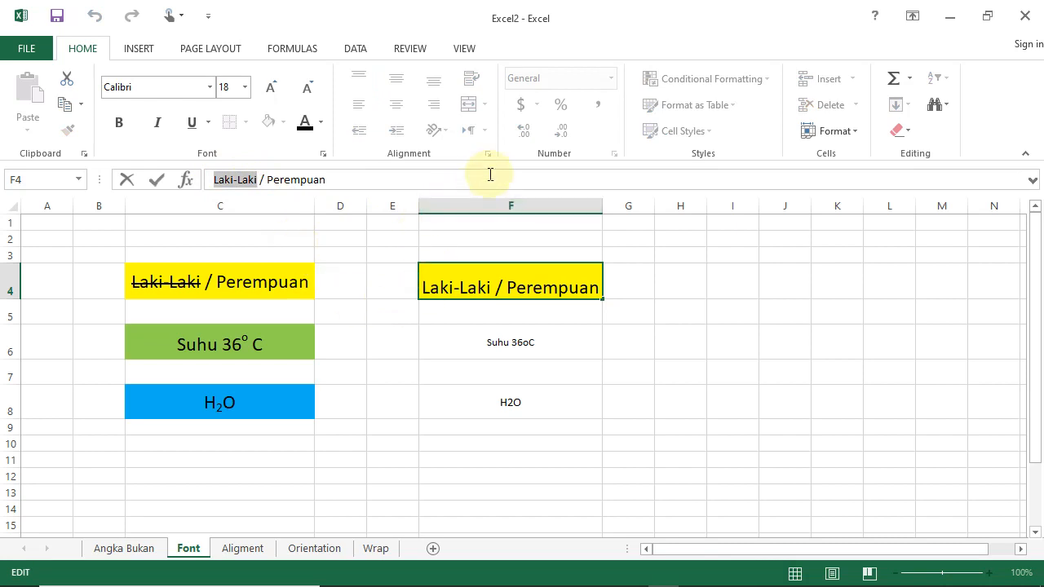
pyautogui.rightClick(492, 285)
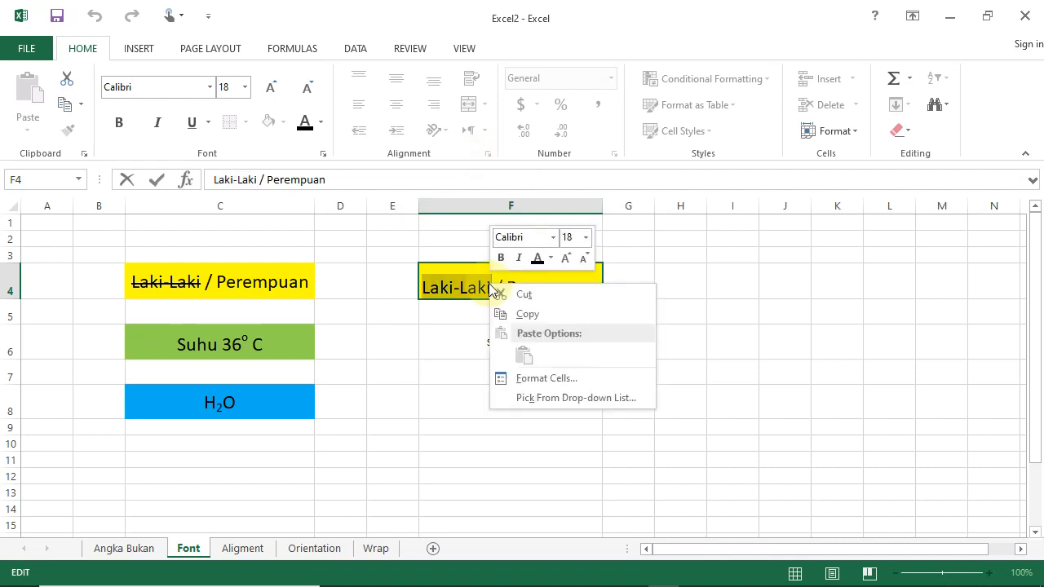
pyautogui.click(548, 379)
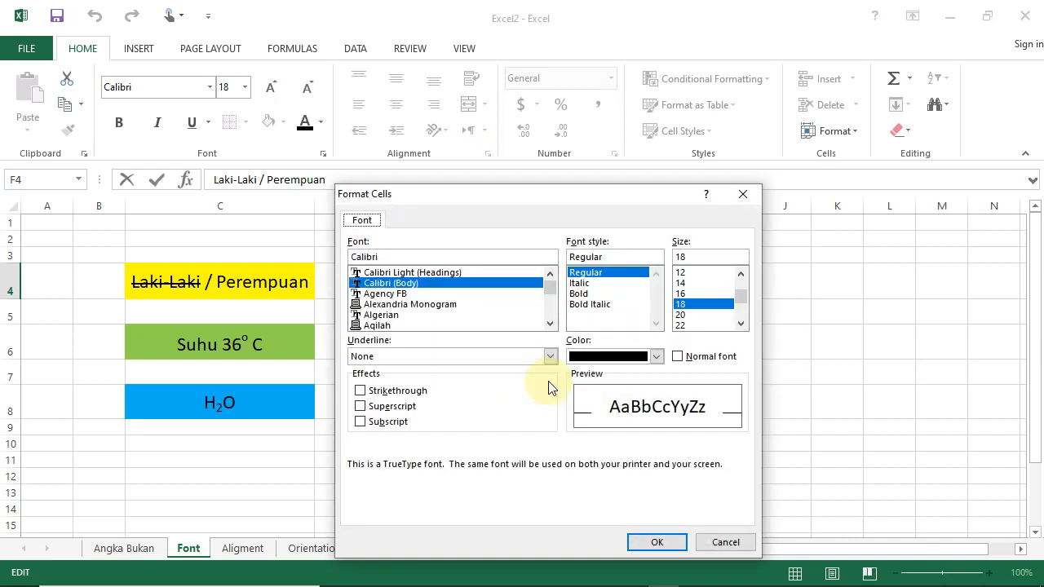
pyautogui.moveTo(541, 194); pyautogui.dragTo(635, 135)
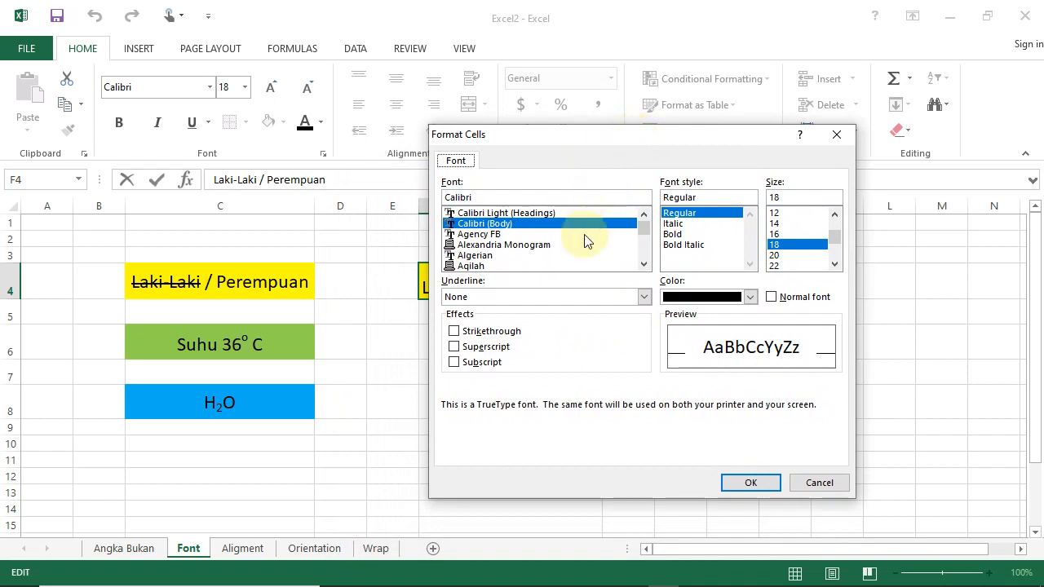
pyautogui.click(455, 333)
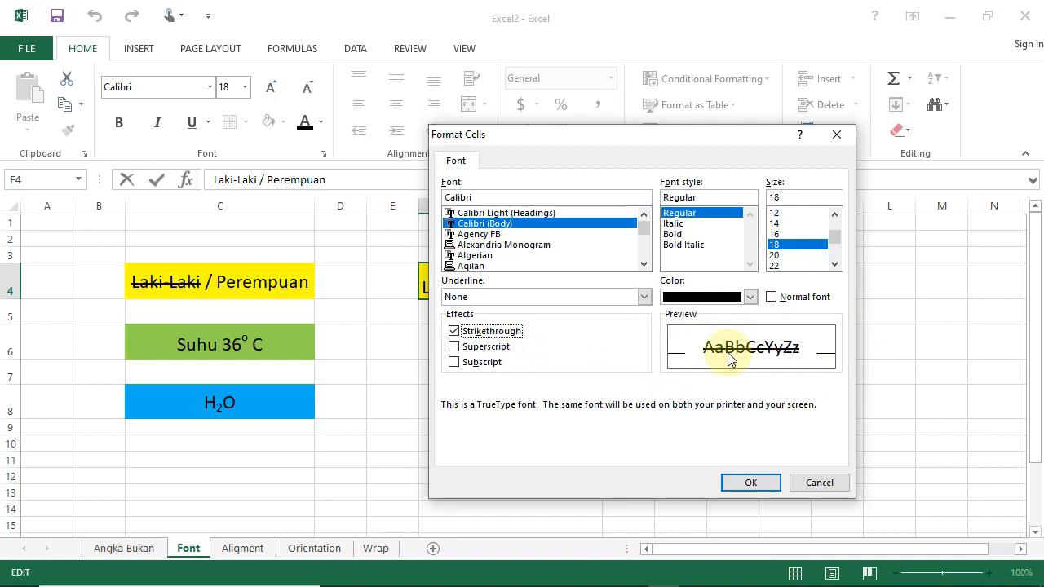
pyautogui.click(750, 482)
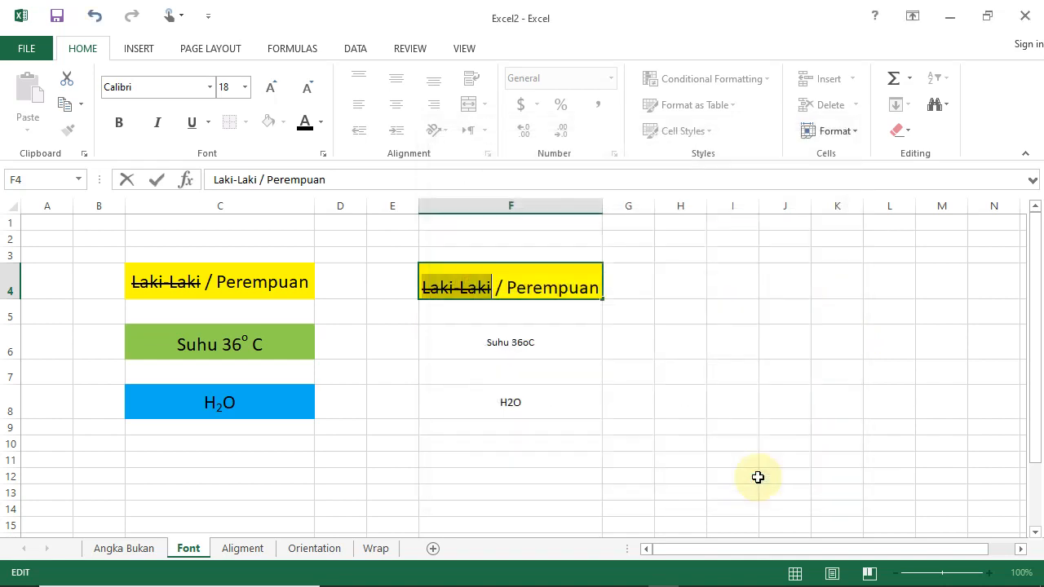
# Enlarge the Suhu 36oC text in cell F6 to size 18 and fill the cell light green.
pyautogui.click(559, 354)
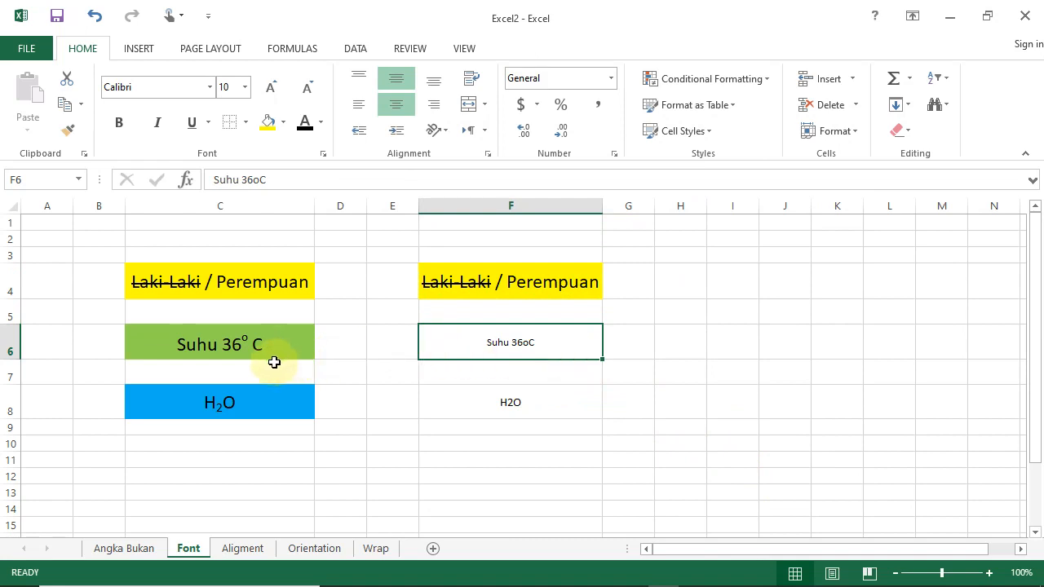
pyautogui.click(271, 96)
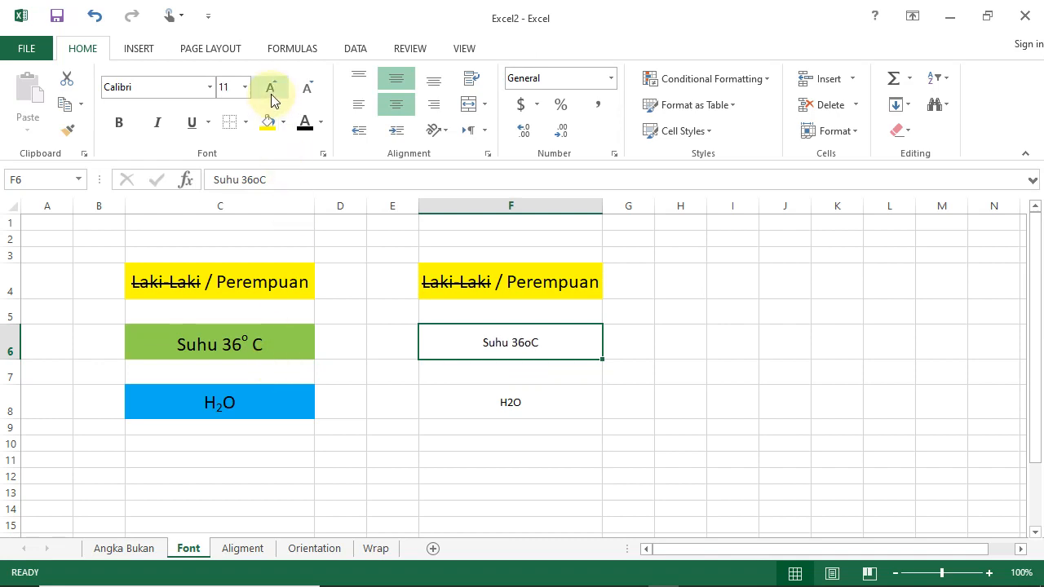
pyautogui.click(270, 97)
pyautogui.click(270, 96)
pyautogui.click(270, 97)
pyautogui.click(271, 96)
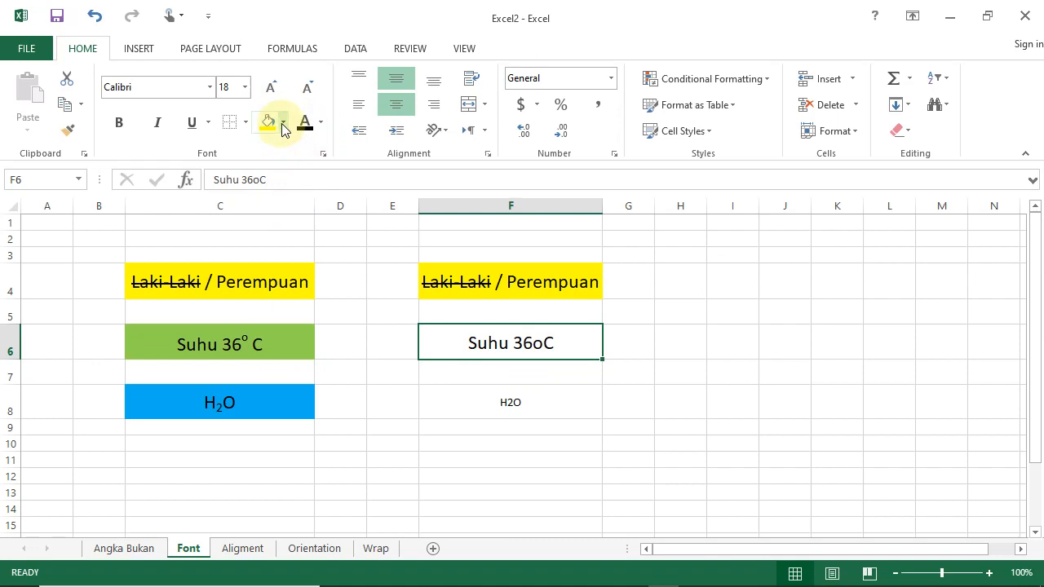
pyautogui.click(283, 124)
pyautogui.click(316, 251)
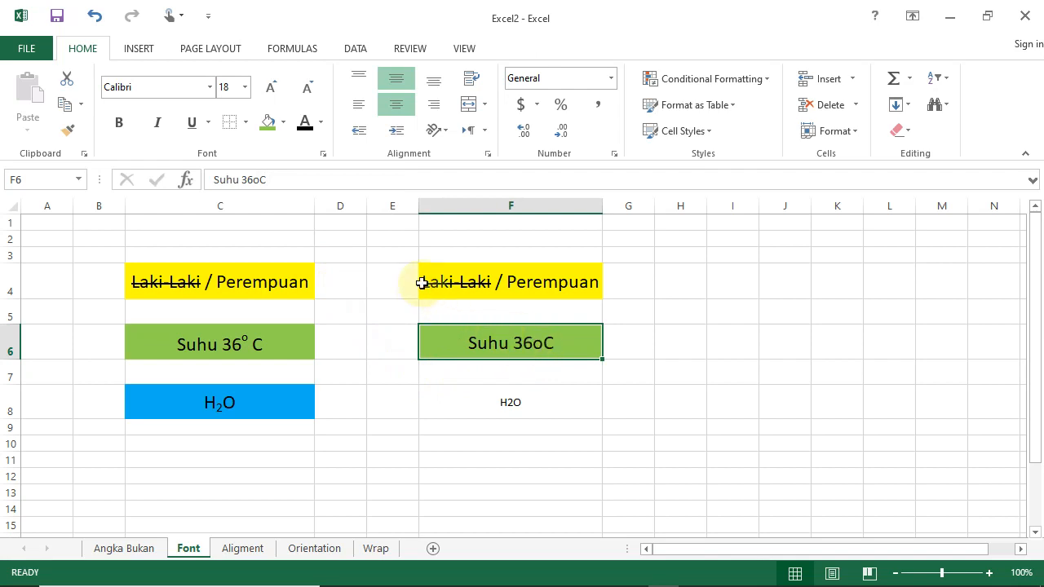
# Format the letter o in Suhu 36oC in cell F6 as superscript through Format Cells.
pyautogui.click(254, 180)
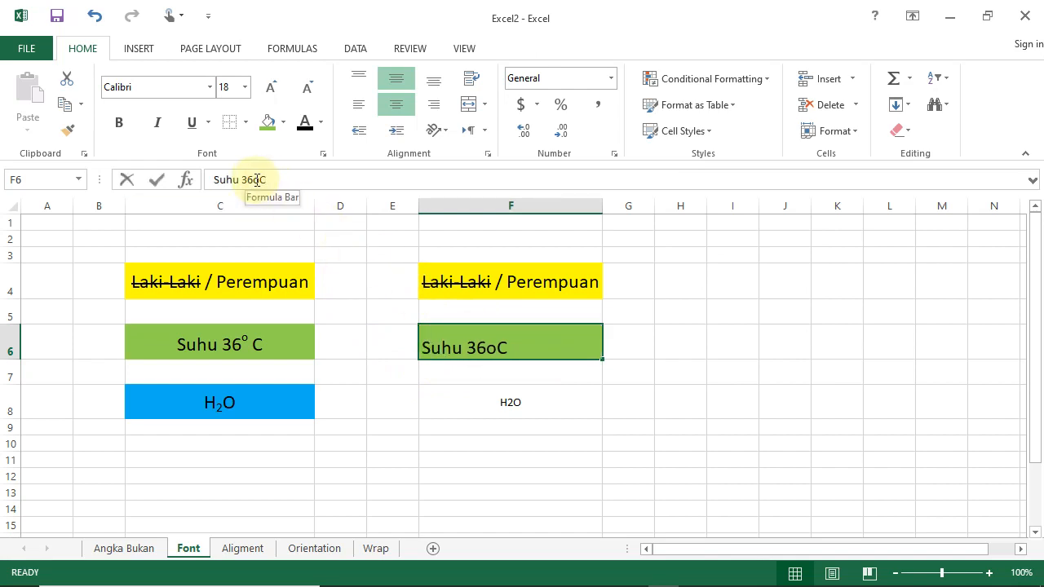
pyautogui.moveTo(252, 179); pyautogui.dragTo(259, 179)
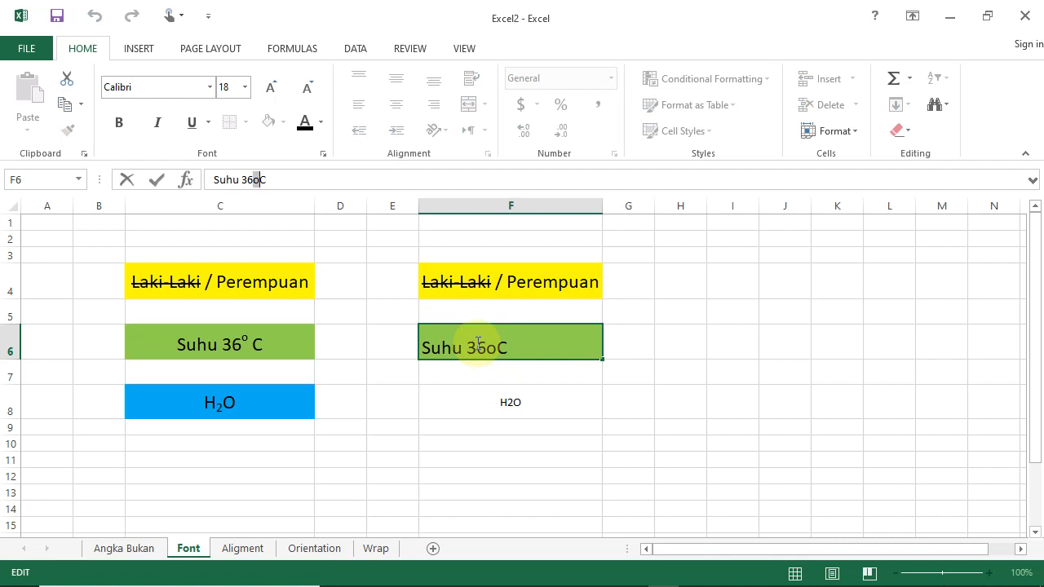
pyautogui.rightClick(477, 338)
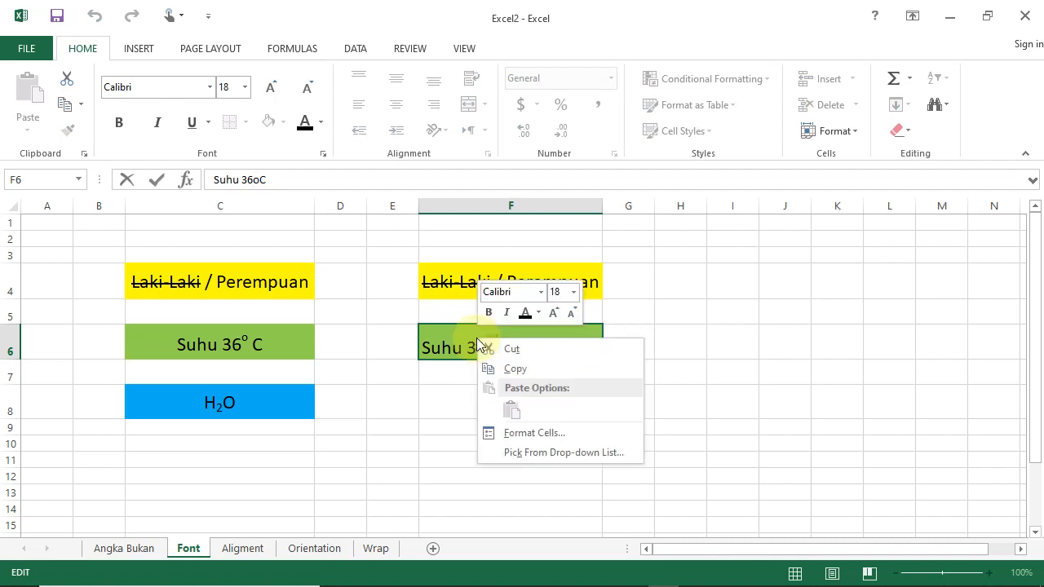
pyautogui.click(541, 429)
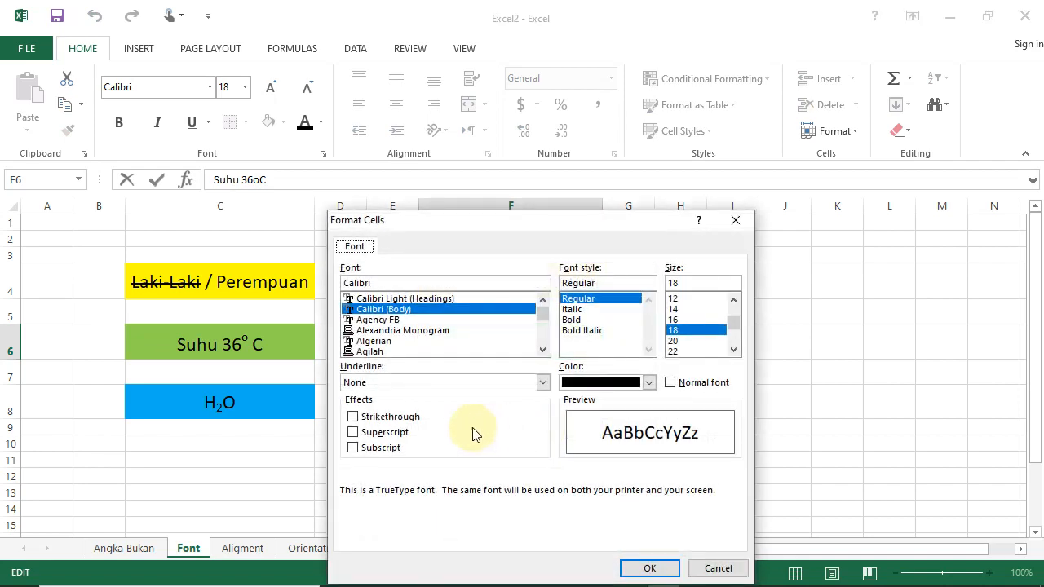
pyautogui.click(352, 433)
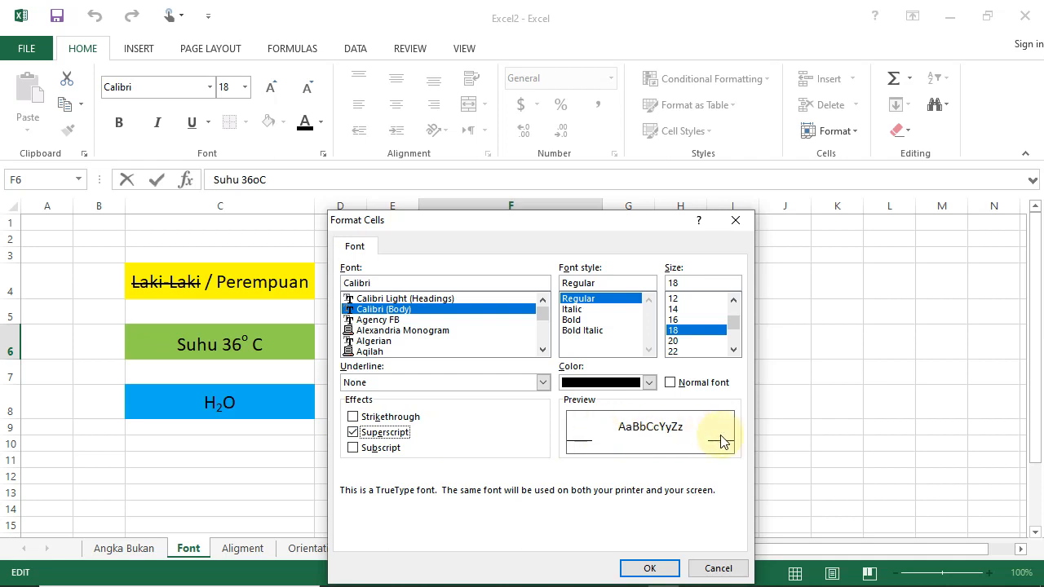
pyautogui.click(662, 567)
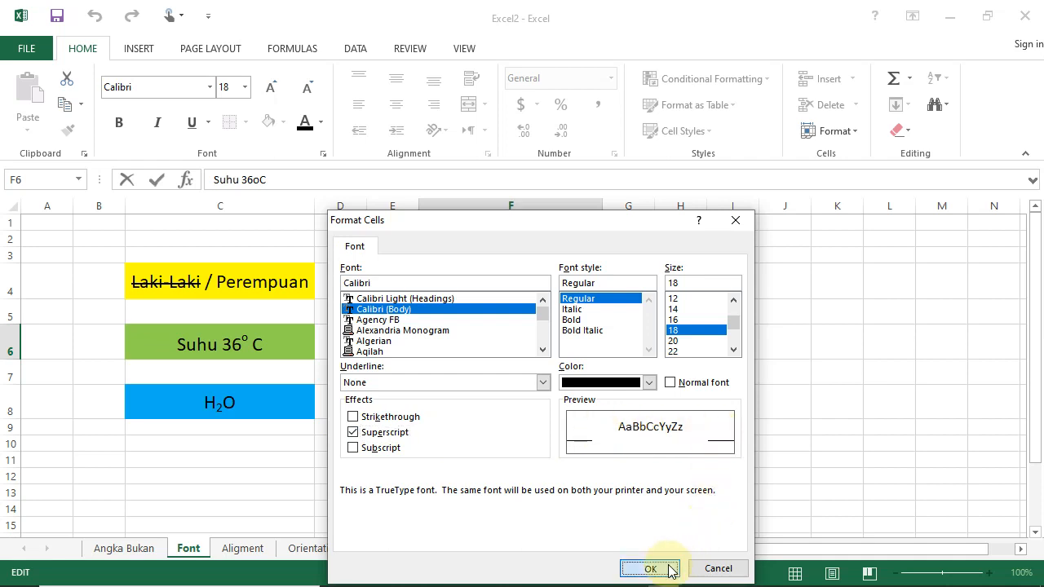
pyautogui.click(598, 440)
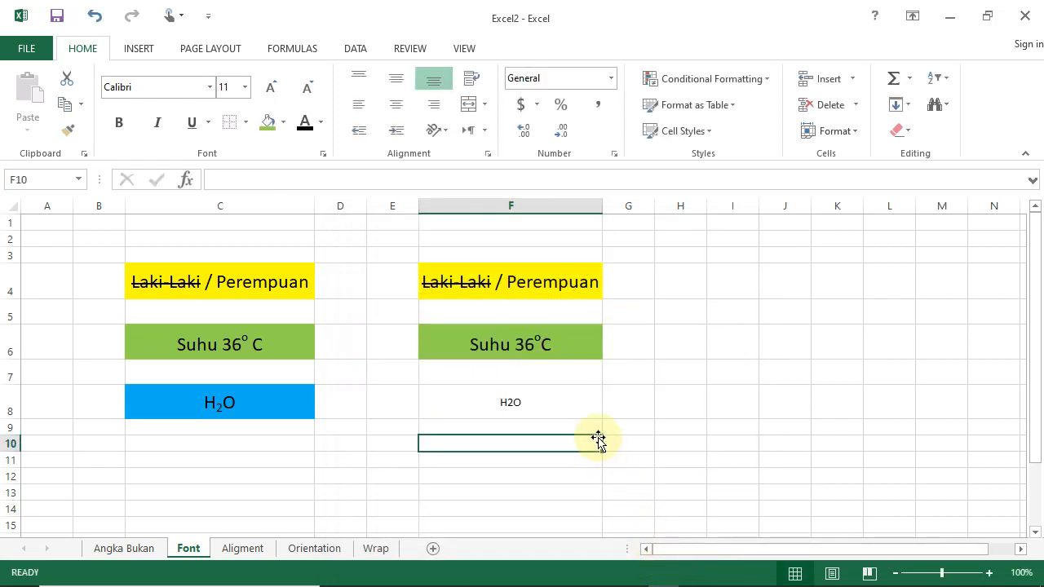
# Enlarge the H2O text in cell F8 to size 18 and fill the cell light blue.
pyautogui.click(564, 410)
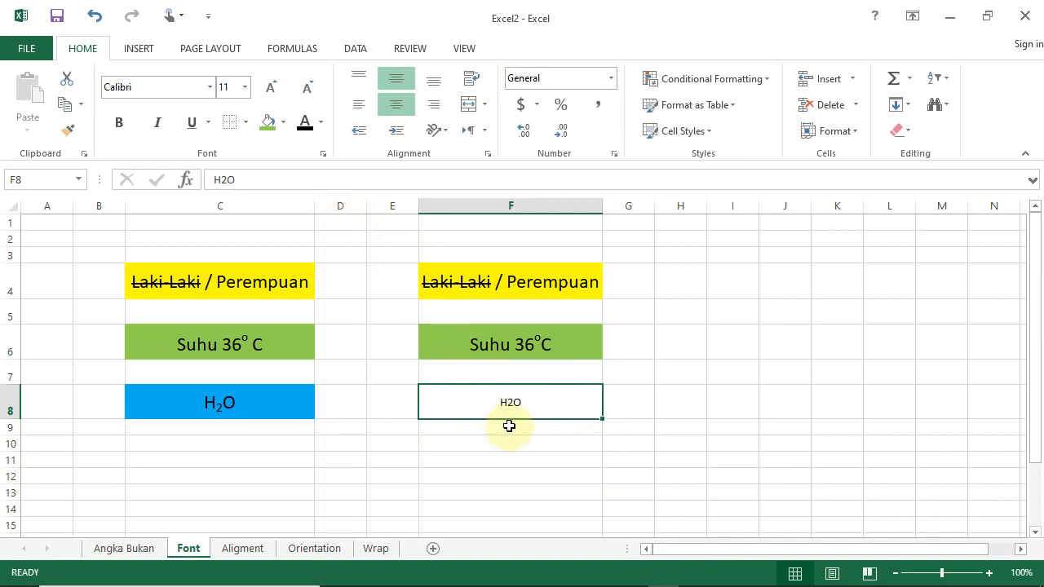
pyautogui.click(270, 92)
pyautogui.click(270, 93)
pyautogui.click(269, 95)
pyautogui.click(270, 94)
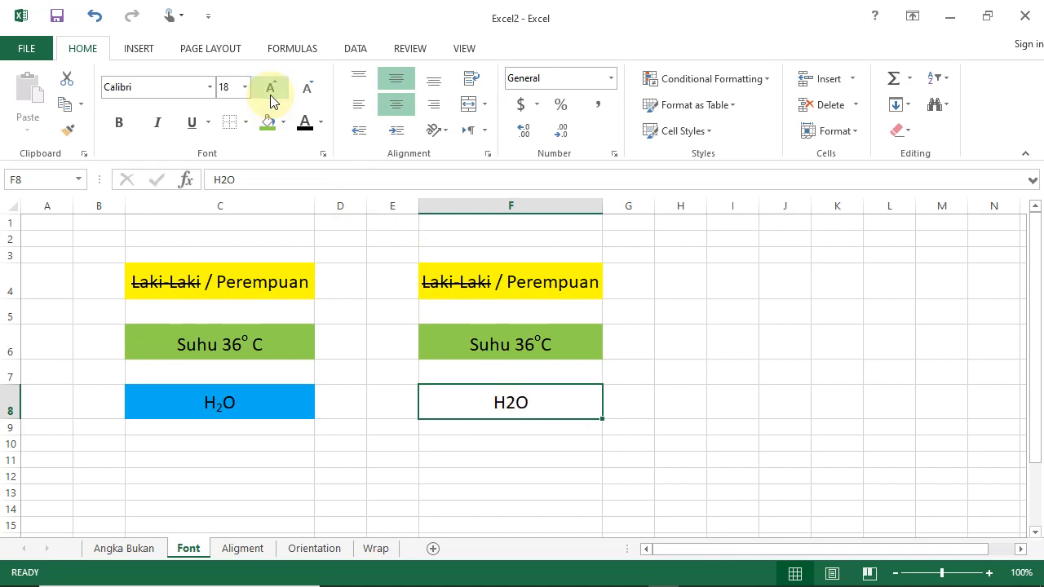
pyautogui.click(283, 123)
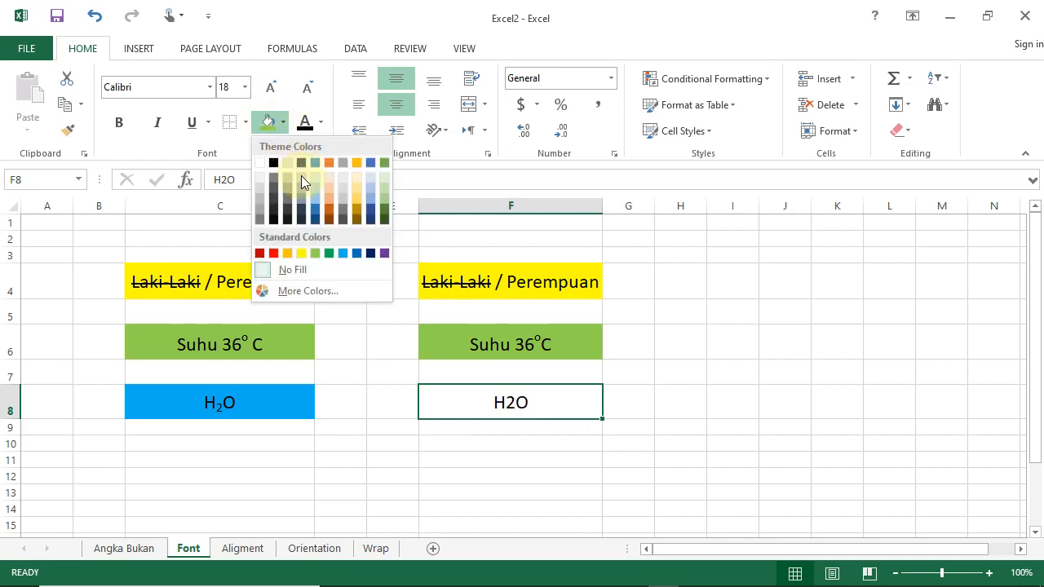
pyautogui.click(344, 253)
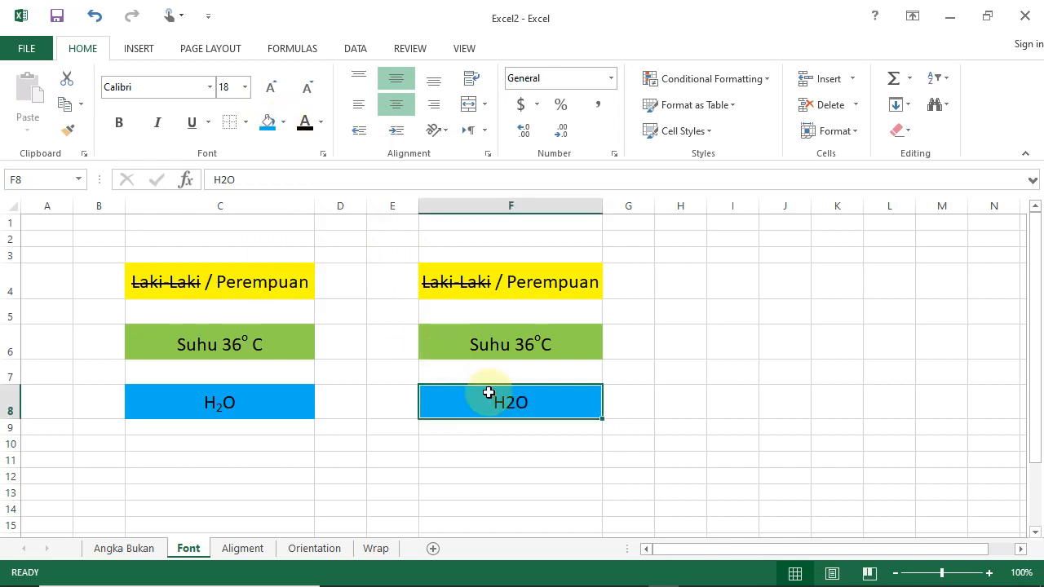
# Format the digit 2 of H2O in cell F8 as subscript through Format Cells.
pyautogui.click(228, 178)
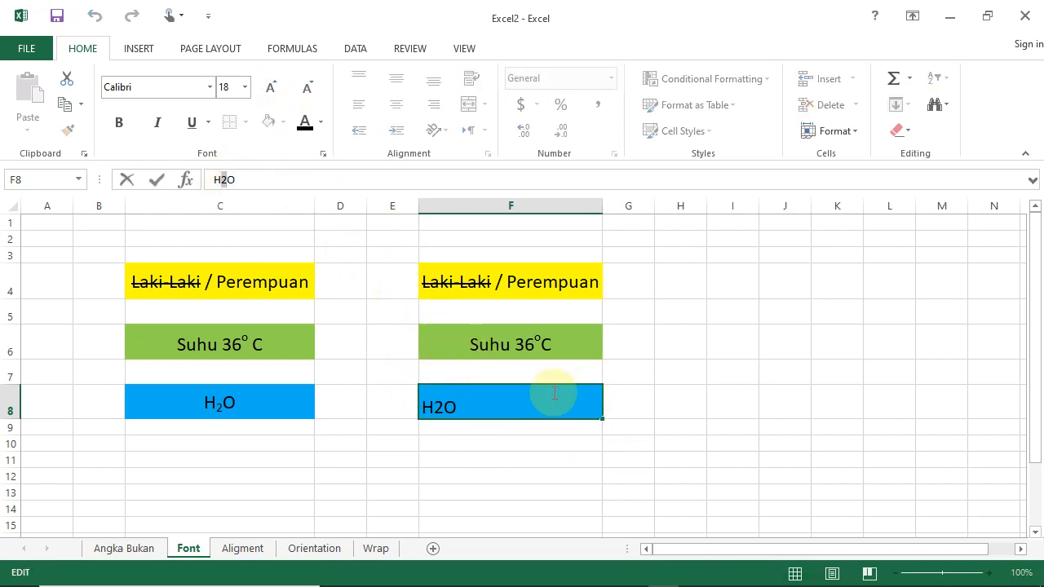
pyautogui.rightClick(516, 405)
pyautogui.click(577, 499)
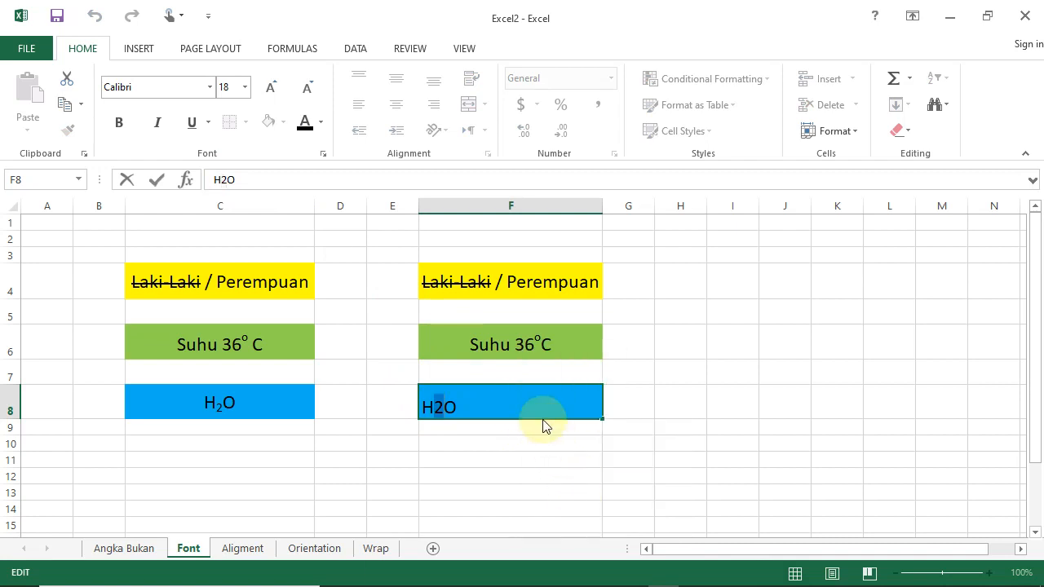
pyautogui.click(433, 453)
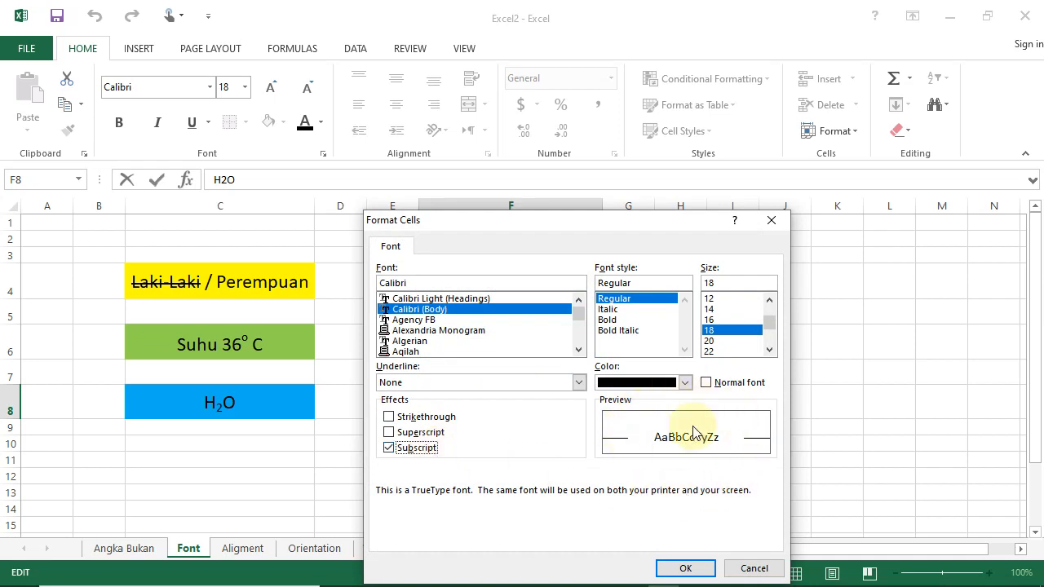
pyautogui.click(688, 567)
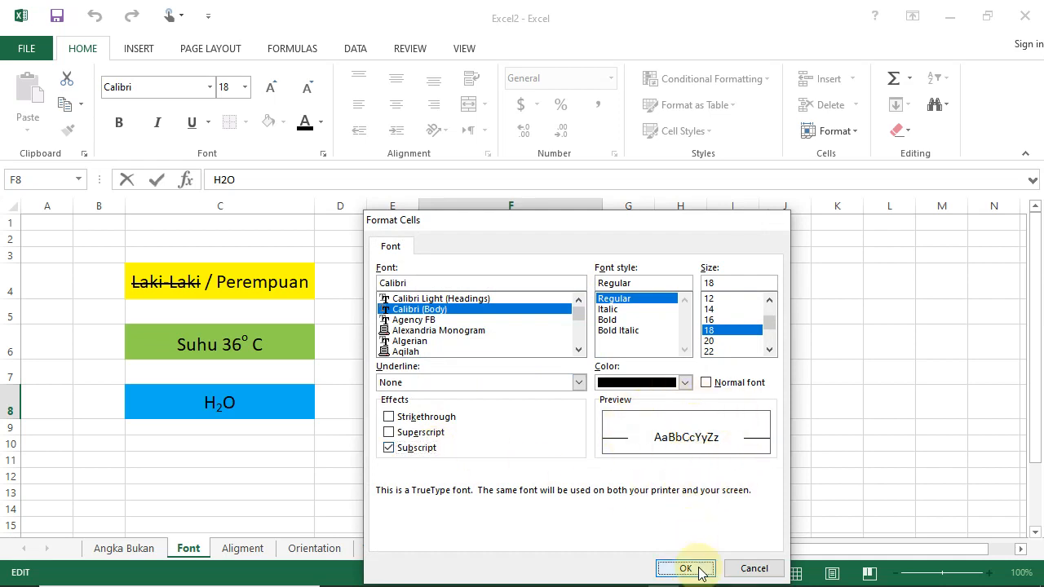
pyautogui.click(695, 458)
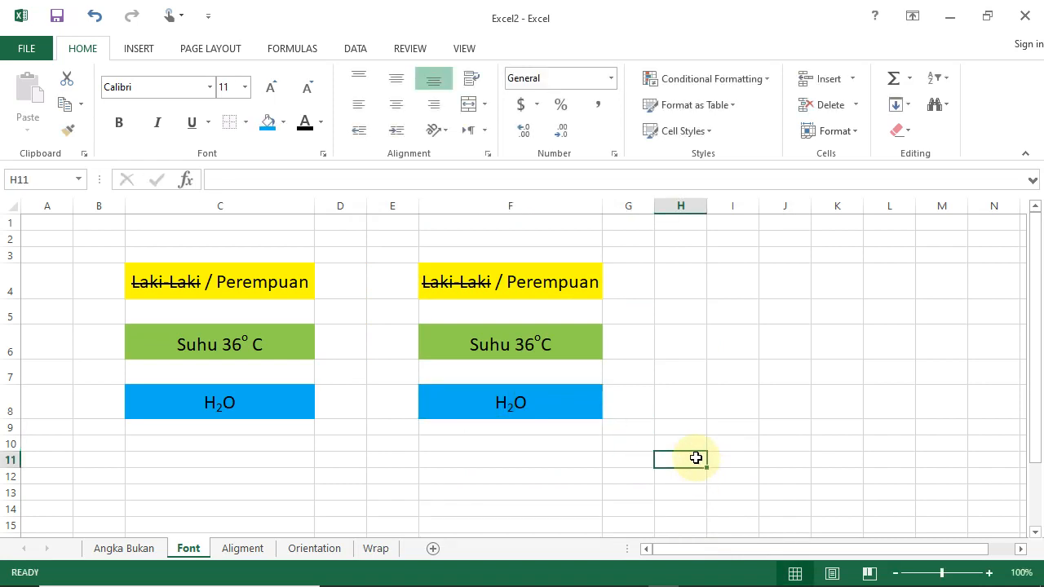